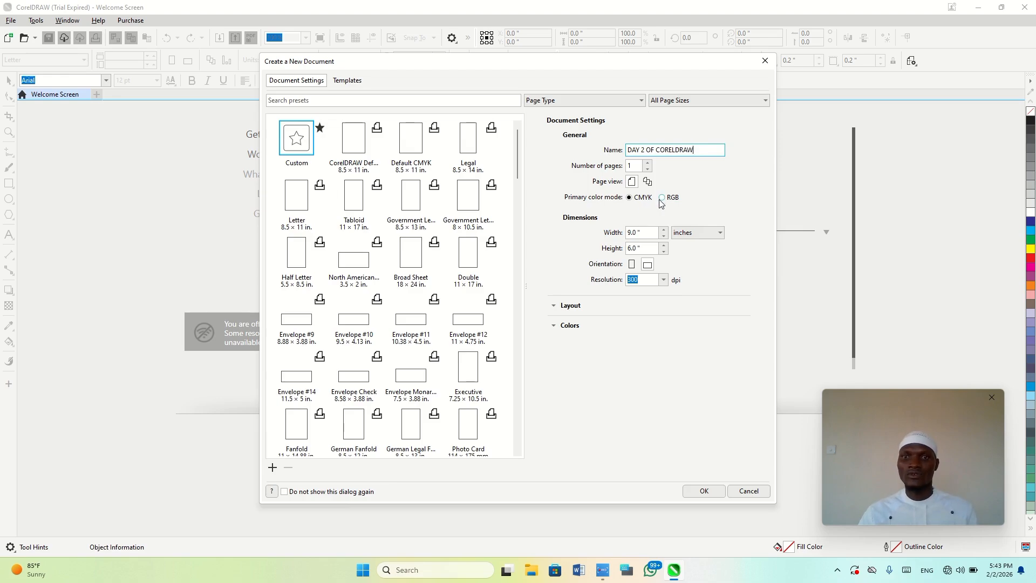
Create the new document in RGB color mode, 10 inches wide by 7 inches high, at 300 dpi
{"action": "left_click", "coordinate": [661, 198]}
{"action": "left_click", "coordinate": [642, 233]}
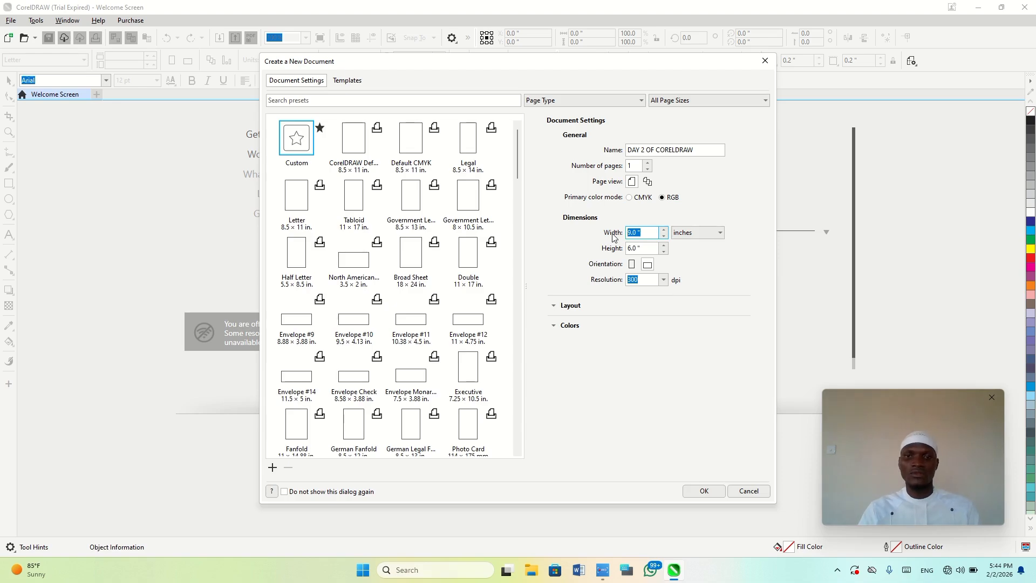
{"action": "type", "text": "10"}
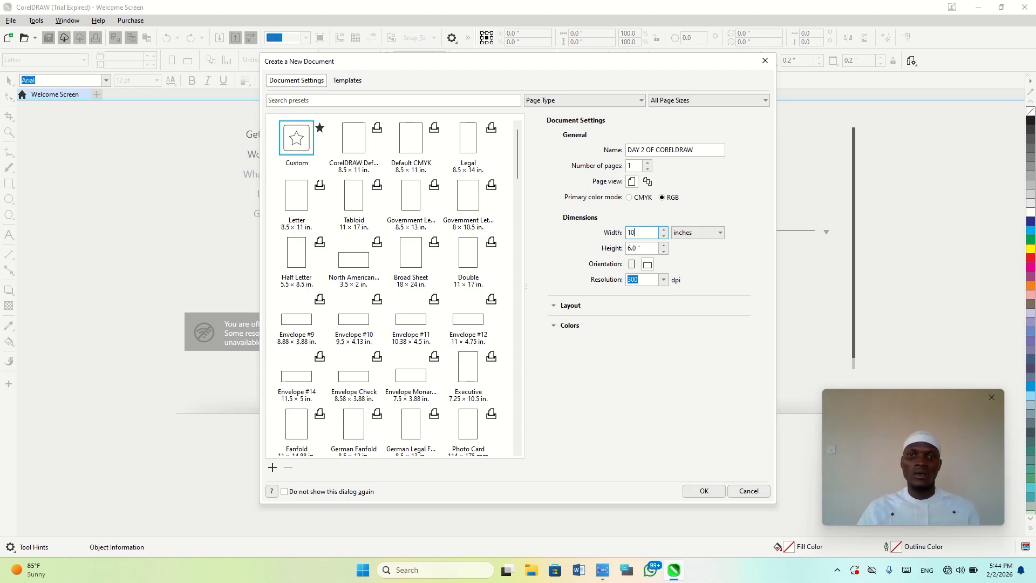
{"action": "left_click", "coordinate": [627, 249]}
{"action": "type", "text": "7"}
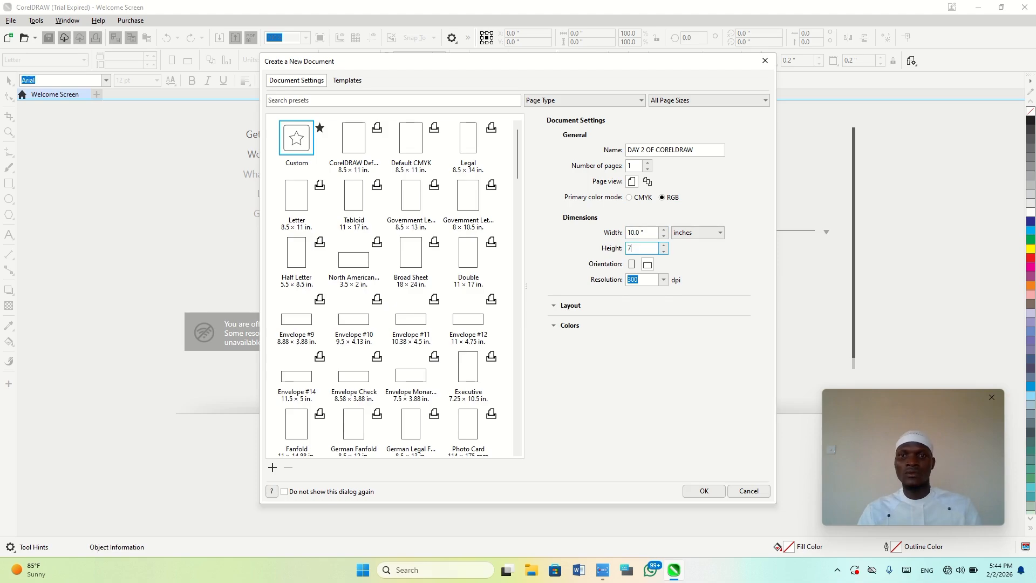
{"action": "left_click", "coordinate": [648, 279]}
{"action": "left_click", "coordinate": [664, 280]}
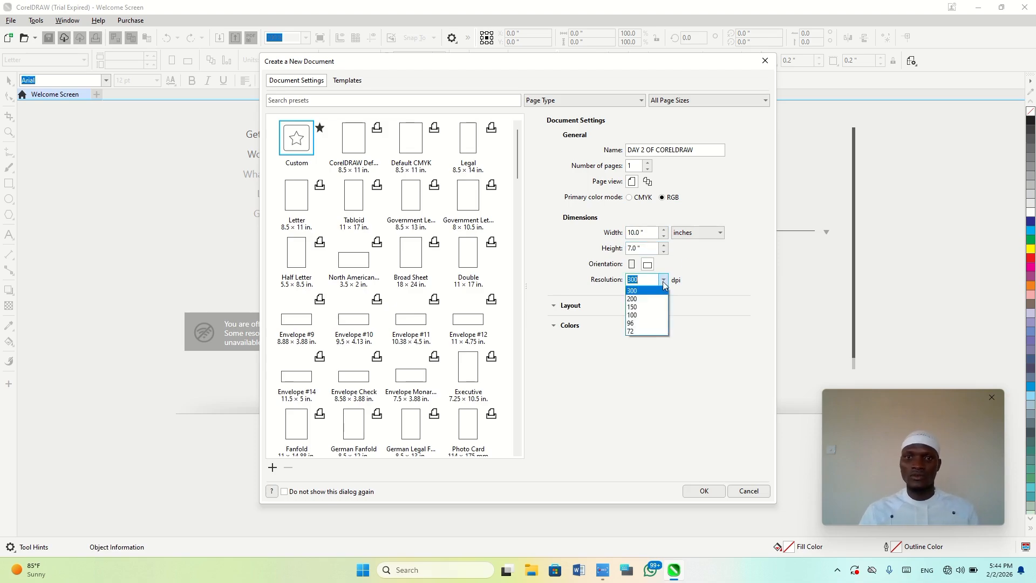
{"action": "left_click", "coordinate": [664, 280]}
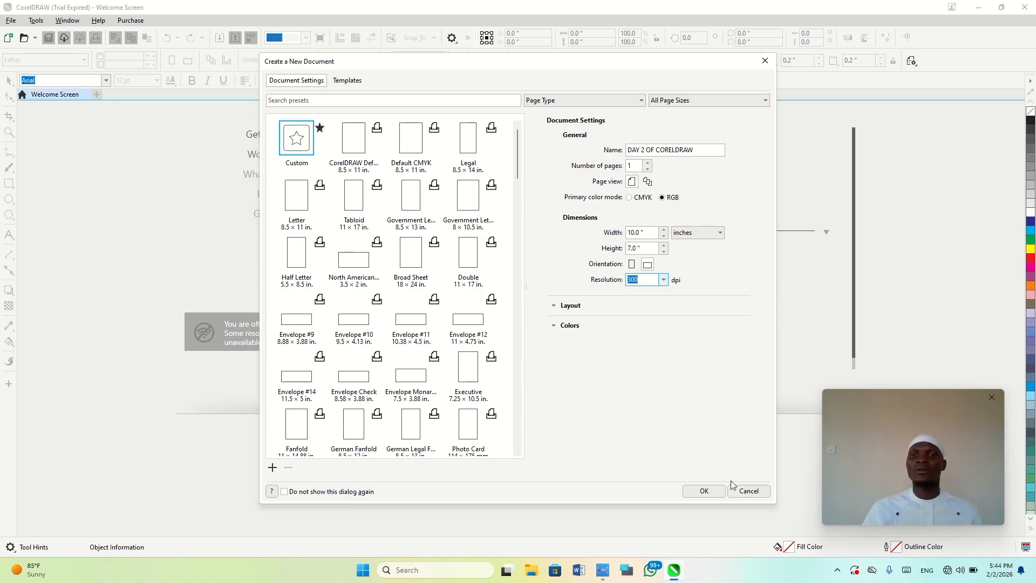
{"action": "left_click", "coordinate": [704, 491]}
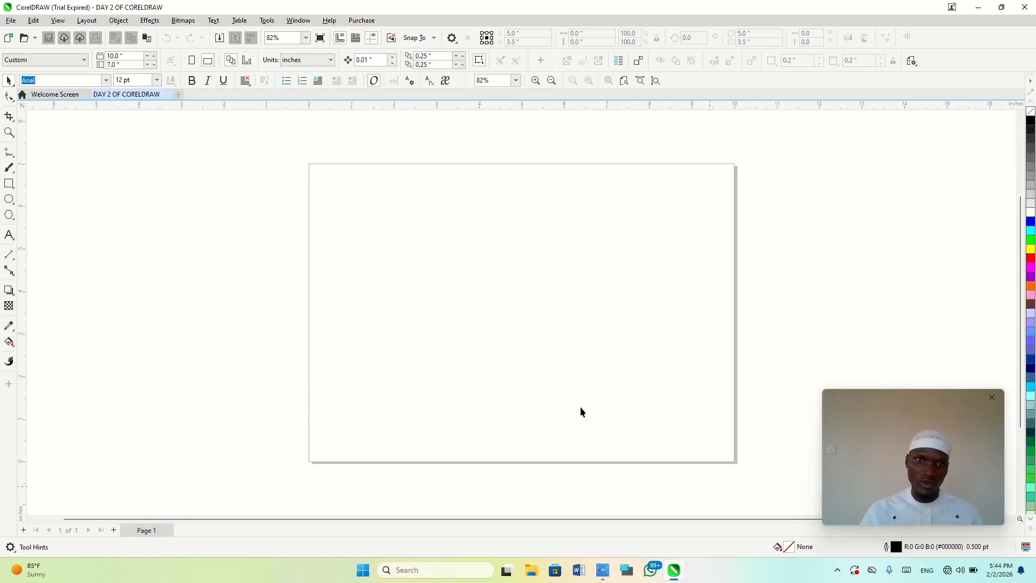
Add a yellow page-frame rectangle as background and draw a green rectangle about 2.58 by 1.83 inches in the page's upper-left area
{"action": "double_click", "coordinate": [9, 184]}
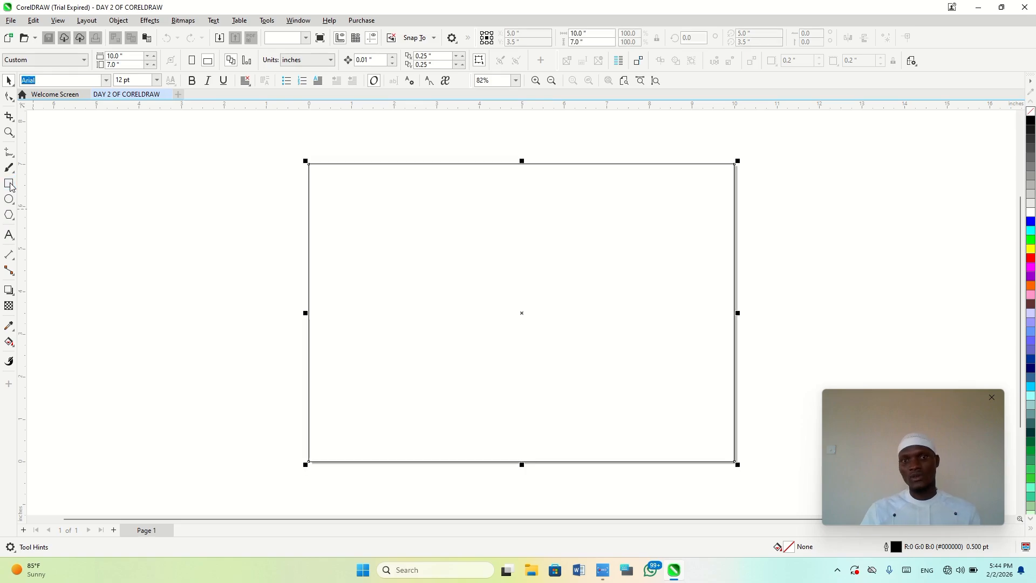
{"action": "left_click", "coordinate": [1031, 250]}
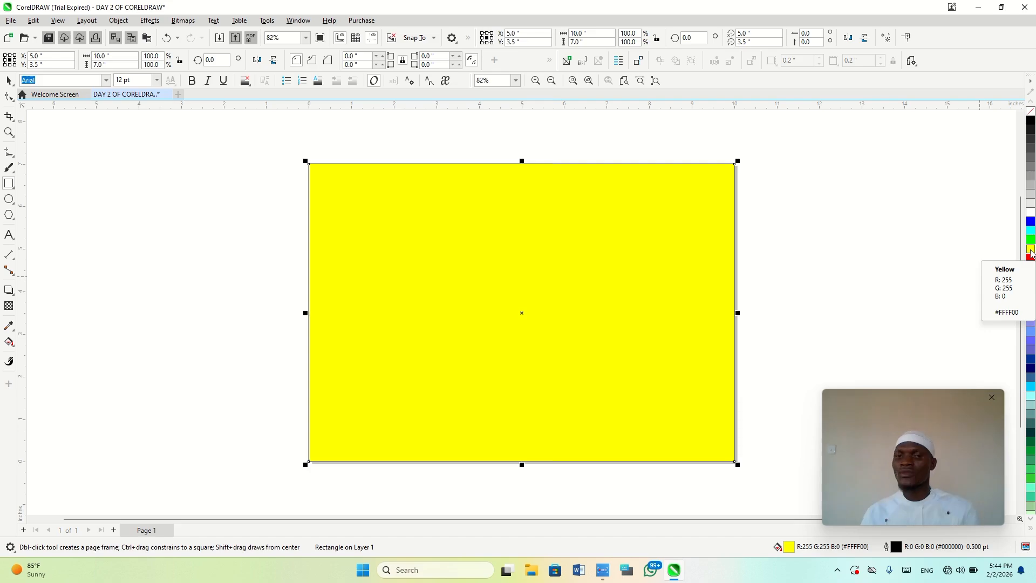
{"action": "key", "text": "F4"}
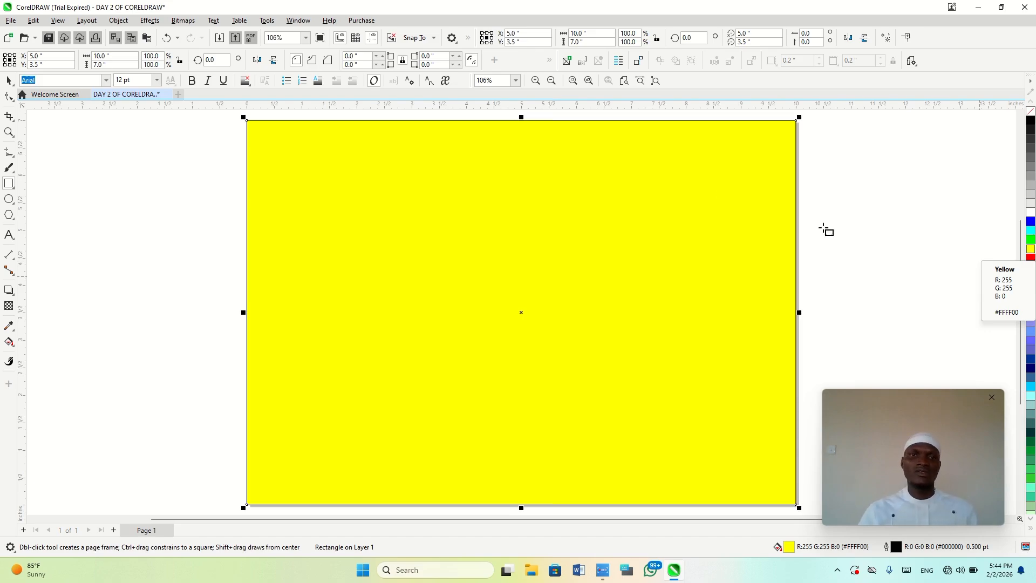
{"action": "left_click_drag", "start_coordinate": [305, 167], "coordinate": [447, 267]}
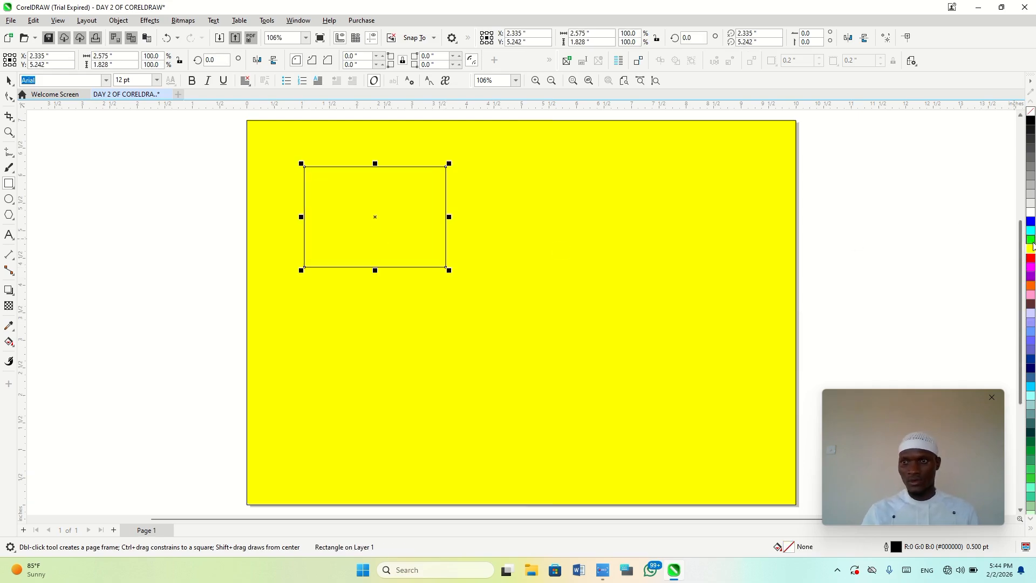
{"action": "left_click", "coordinate": [1031, 239]}
Draw an ellipse to the right of the green rectangle, shrink it to about 0.79 by 0.73 inches, and delete the stray flat ellipse
{"action": "left_click_drag", "start_coordinate": [542, 166], "coordinate": [669, 284]}
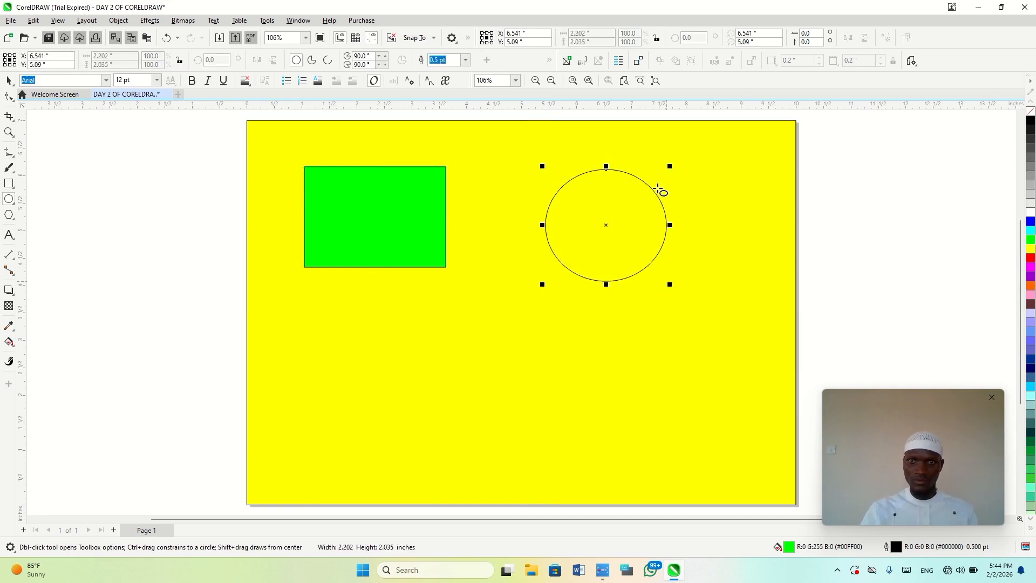
{"action": "left_click_drag", "start_coordinate": [669, 168], "coordinate": [396, 254]}
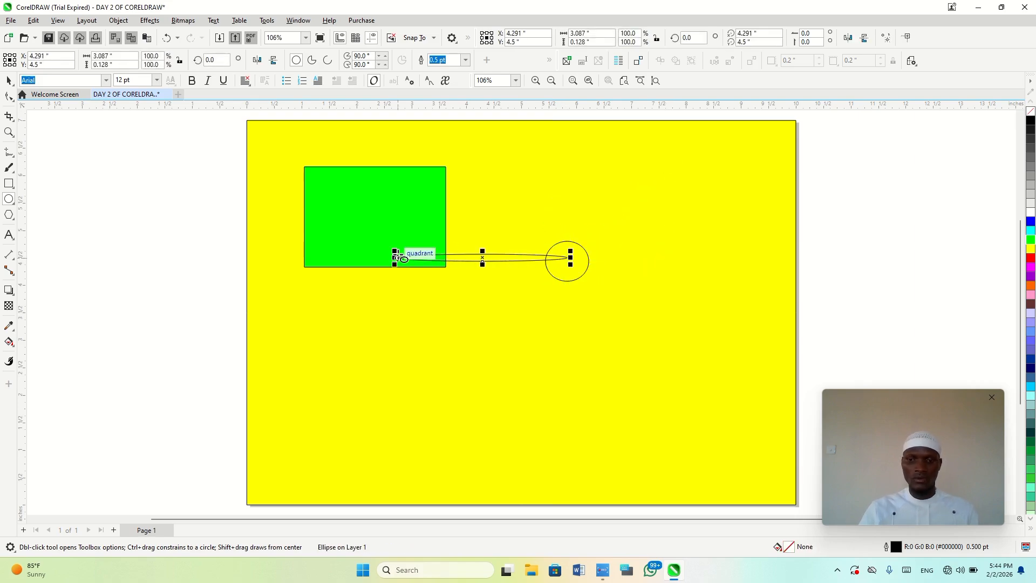
{"action": "key", "text": "Delete"}
{"action": "key", "text": "space"}
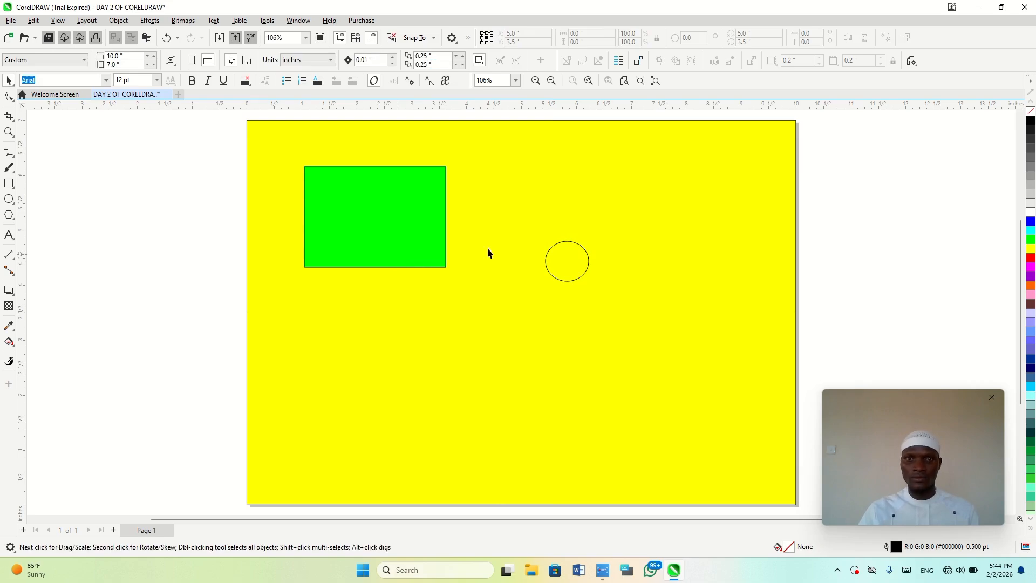
Fill the small ellipse red and place it and a duplicate as two wheels along the green rectangle's bottom edge
{"action": "left_click", "coordinate": [567, 247]}
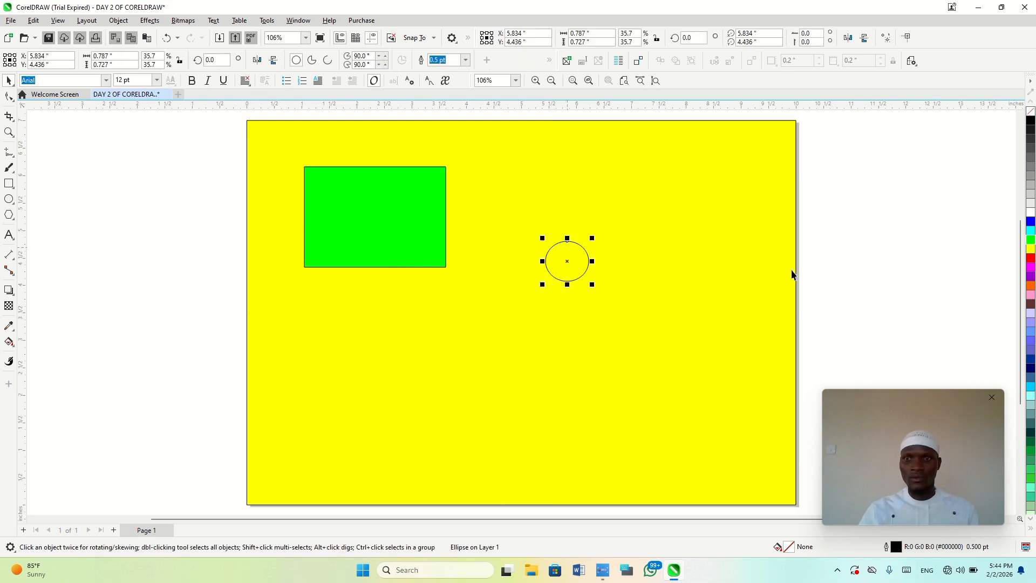
{"action": "left_click", "coordinate": [1030, 259]}
{"action": "left_click_drag", "start_coordinate": [575, 260], "coordinate": [416, 266]}
{"action": "key", "text": "ctrl+d"}
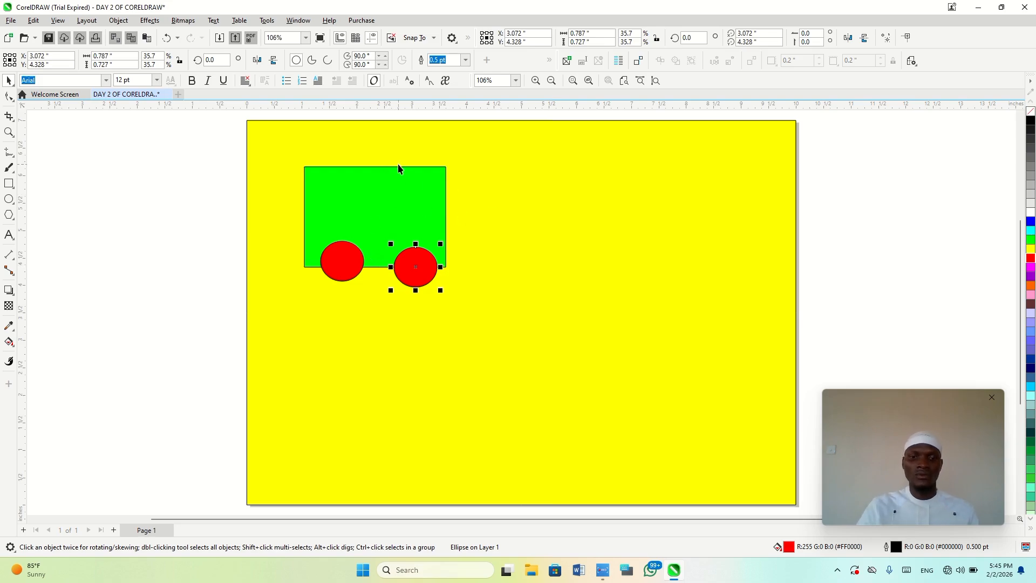
{"action": "key", "text": "F6"}
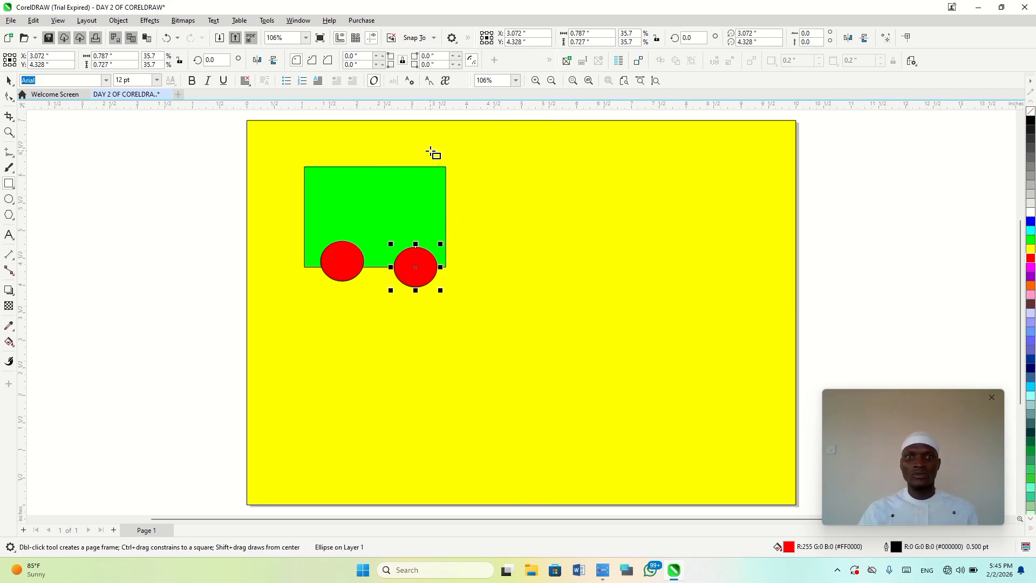
{"action": "left_click_drag", "start_coordinate": [430, 151], "coordinate": [481, 233]}
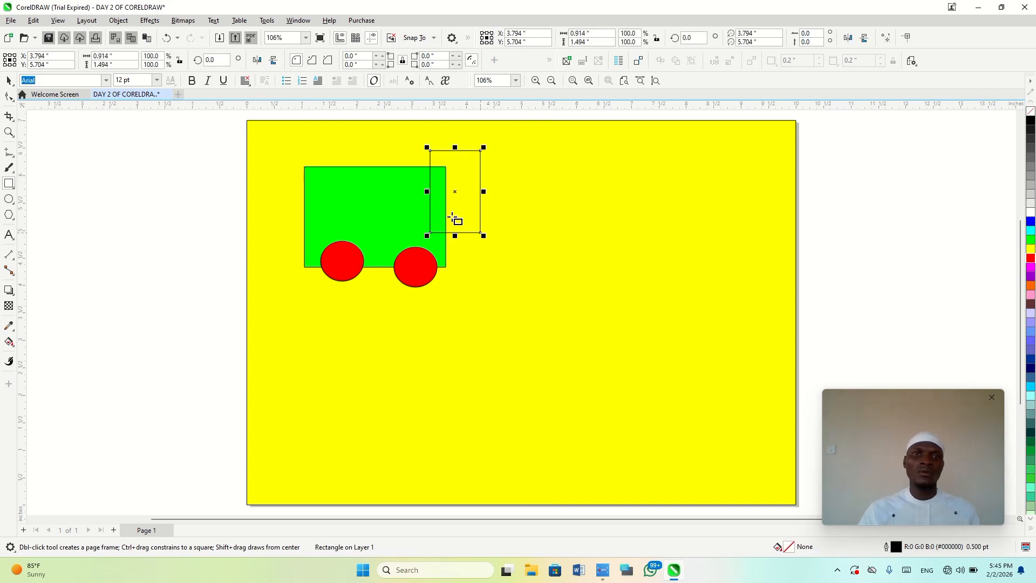
{"action": "key", "text": "Delete"}
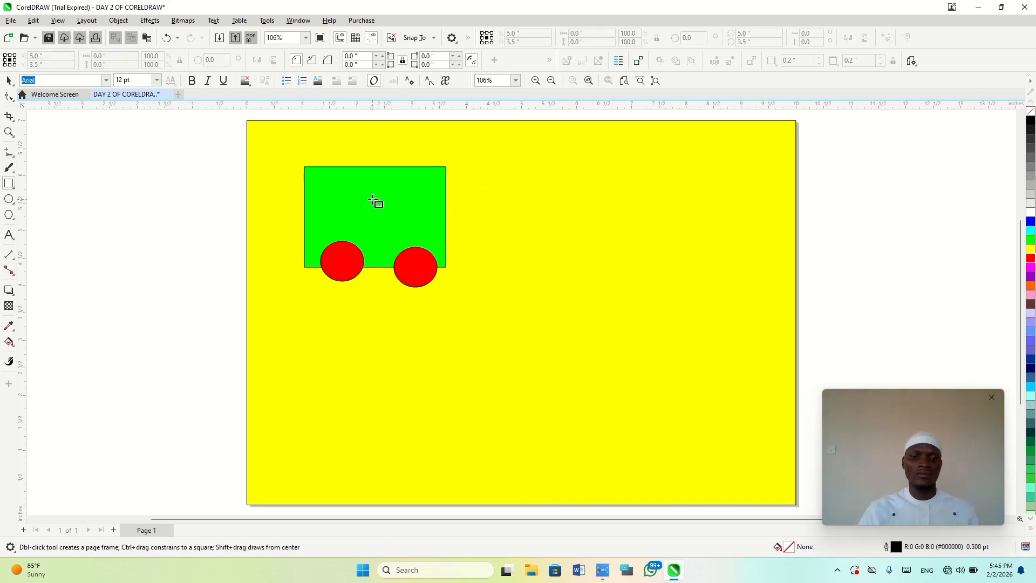
Round all four corners of the green rectangle with the Shape tool to a radius of about 0.157 inches
{"action": "key", "text": "F10"}
{"action": "left_click", "coordinate": [405, 189]}
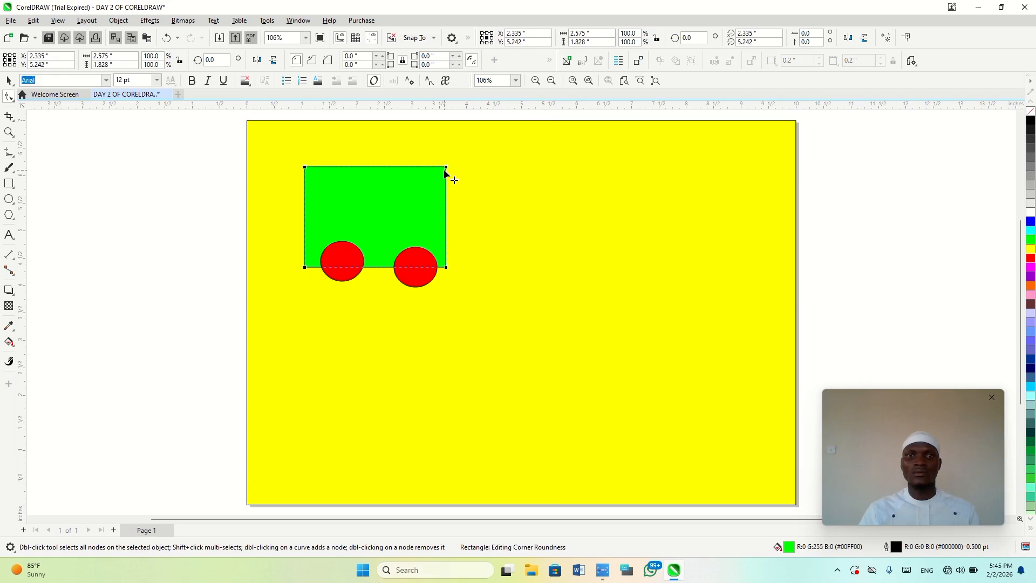
{"action": "left_click_drag", "start_coordinate": [445, 171], "coordinate": [446, 178]}
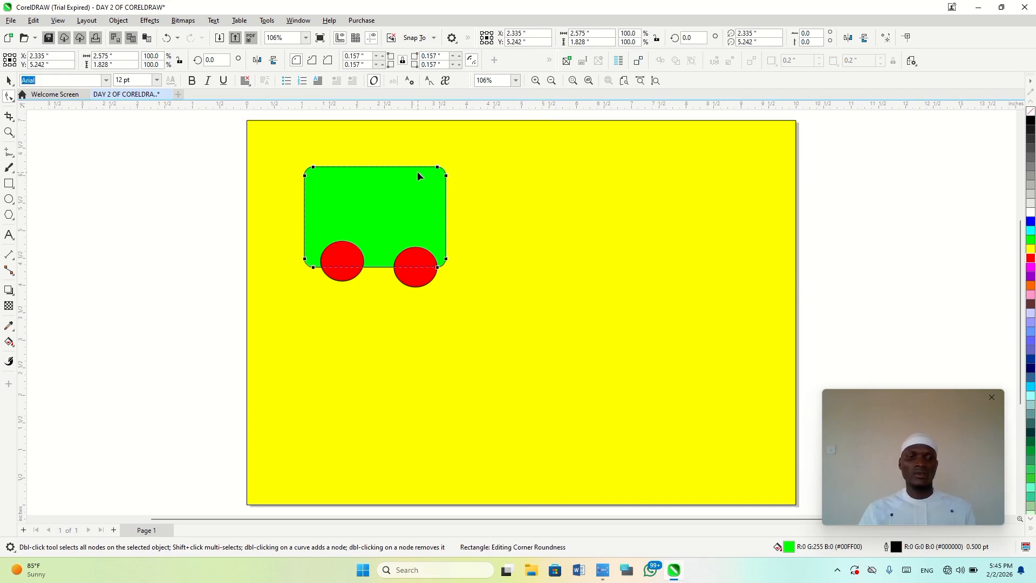
Convert the green rectangle to curves and replace its upper-right corner with a straight diagonal between new nodes on the adjoining edges
{"action": "key", "text": "ctrl+q"}
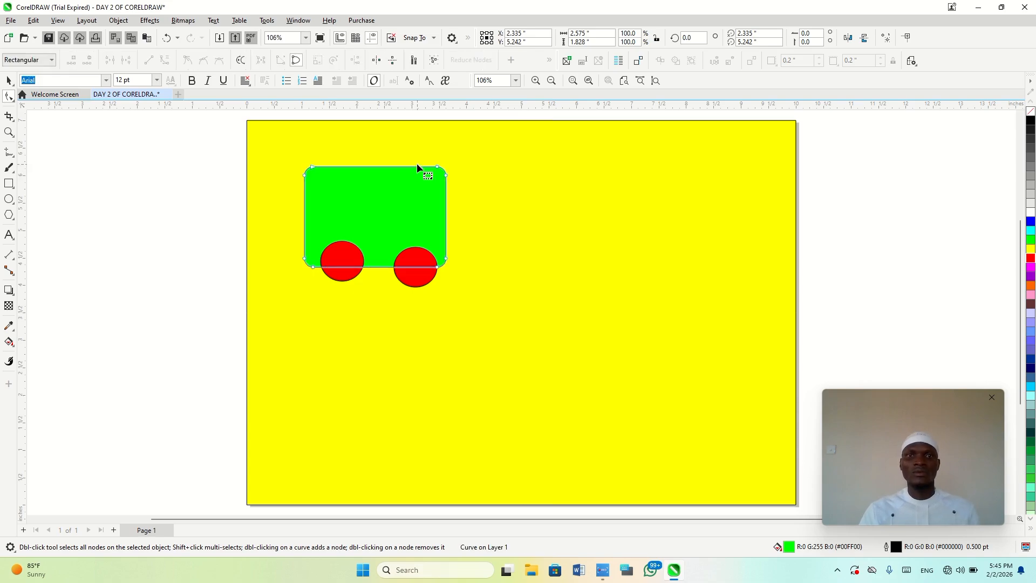
{"action": "left_click", "coordinate": [425, 167]}
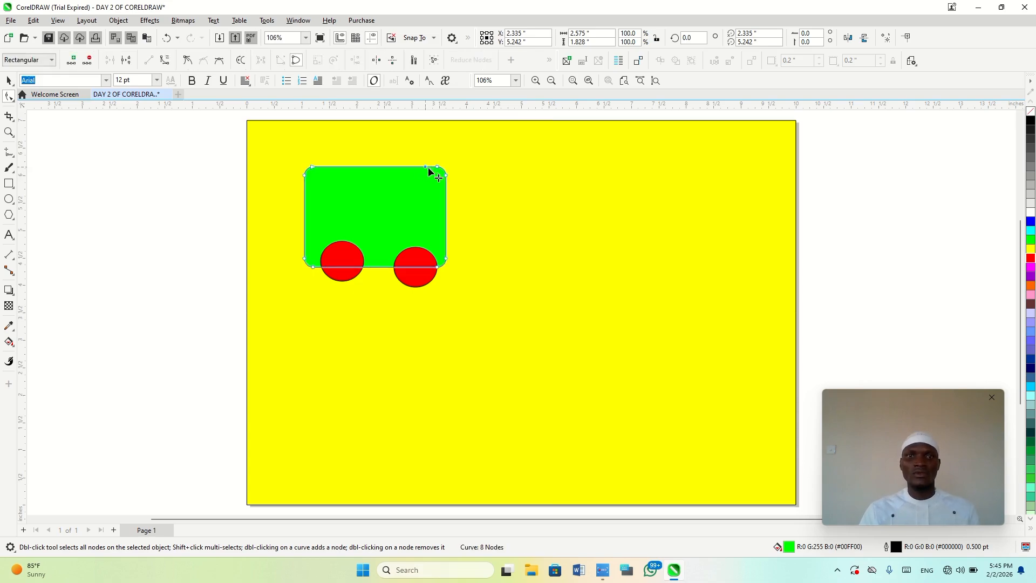
{"action": "double_click", "coordinate": [446, 198]}
{"action": "double_click", "coordinate": [446, 176]}
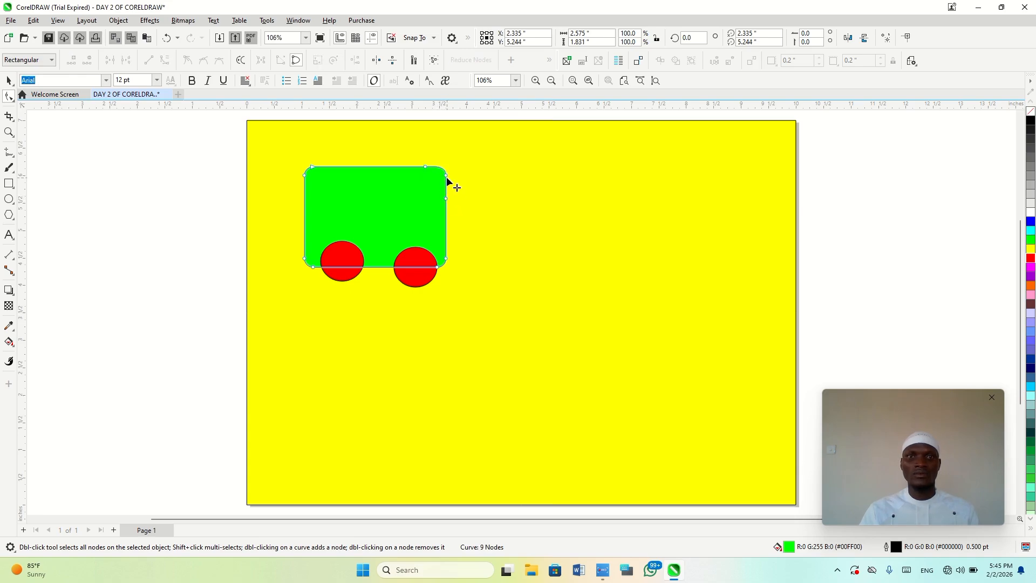
{"action": "double_click", "coordinate": [446, 176]}
{"action": "left_click", "coordinate": [148, 60]}
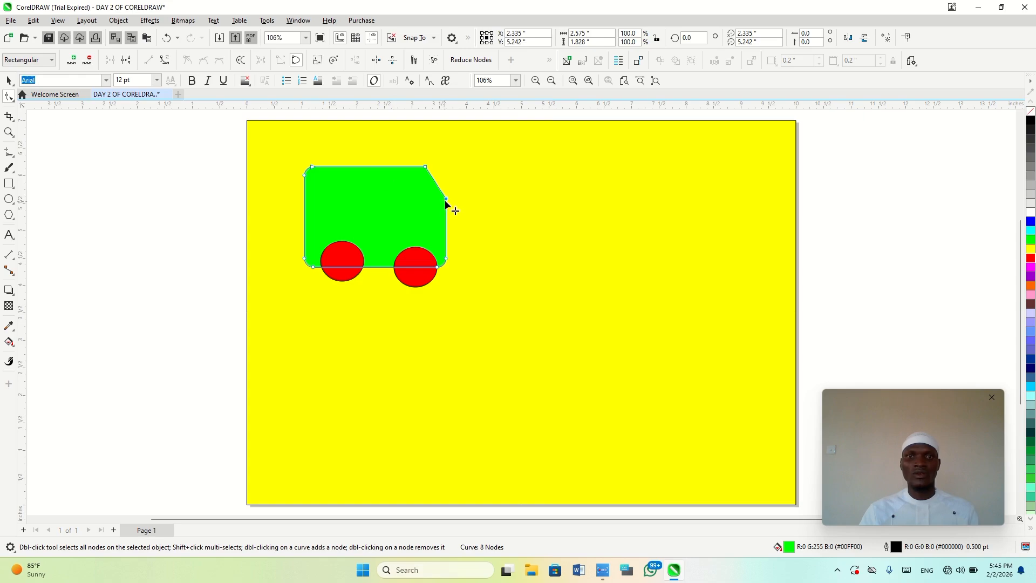
Enlarge the slanted front of the green body by moving the diagonal's lower node about 0.35 inches down and its upper node further left
{"action": "mouse_move", "coordinate": [445, 200]}
{"action": "left_mouse_down"}
{"action": "mouse_move", "coordinate": [446, 226]}
{"action": "mouse_move", "coordinate": [445, 217]}
{"action": "left_mouse_up"}
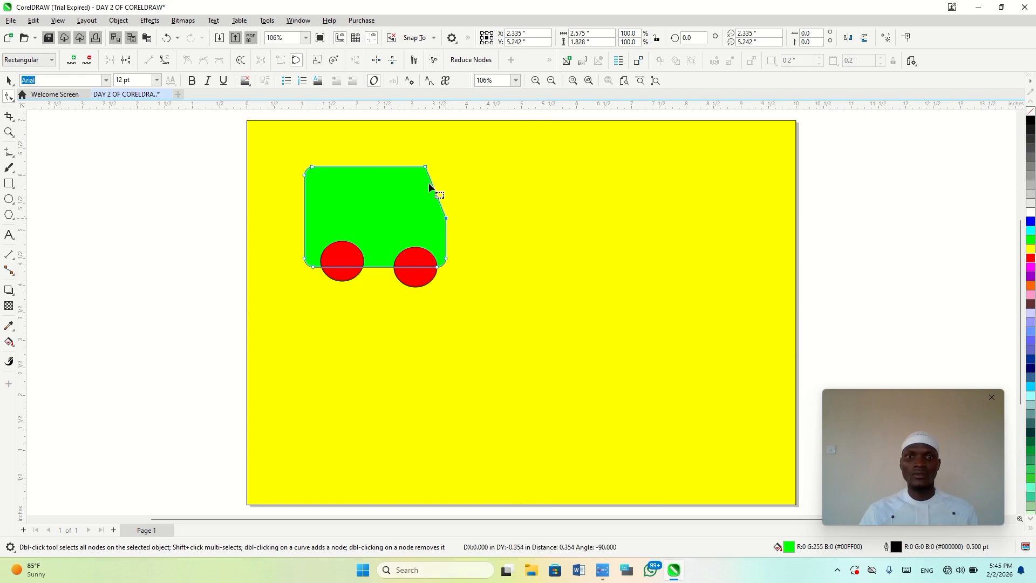
{"action": "left_click_drag", "start_coordinate": [426, 167], "coordinate": [390, 168]}
{"action": "key", "text": "space"}
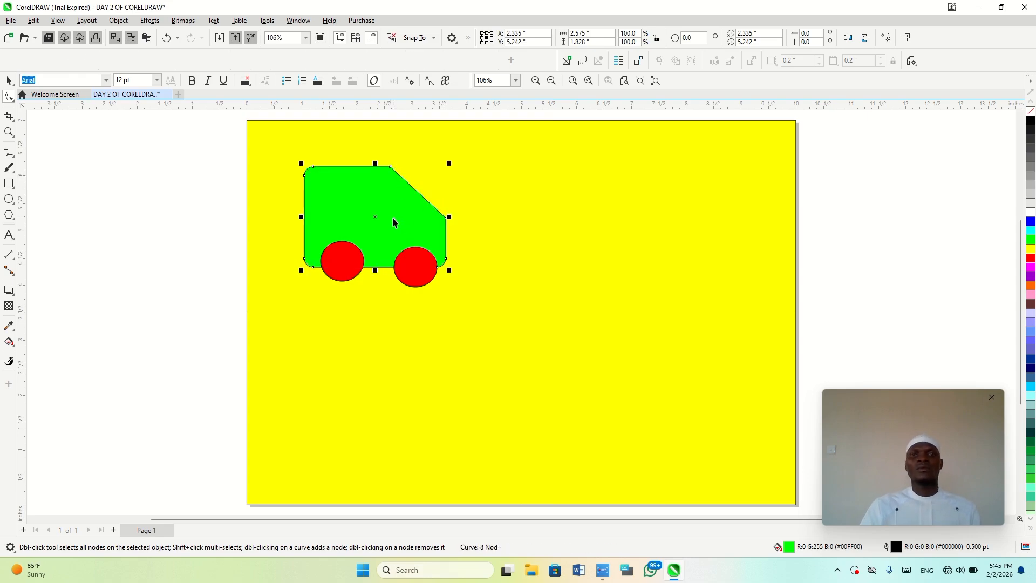
{"action": "left_click", "coordinate": [904, 221]}
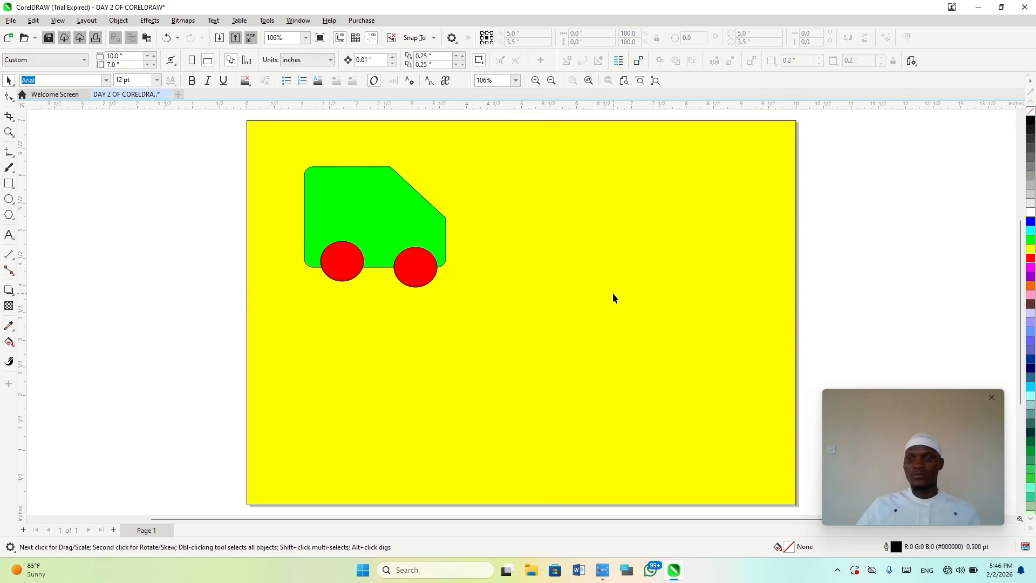
Move the green body and both red wheels separately, and undo the three moves
{"action": "left_click_drag", "start_coordinate": [410, 222], "coordinate": [671, 218]}
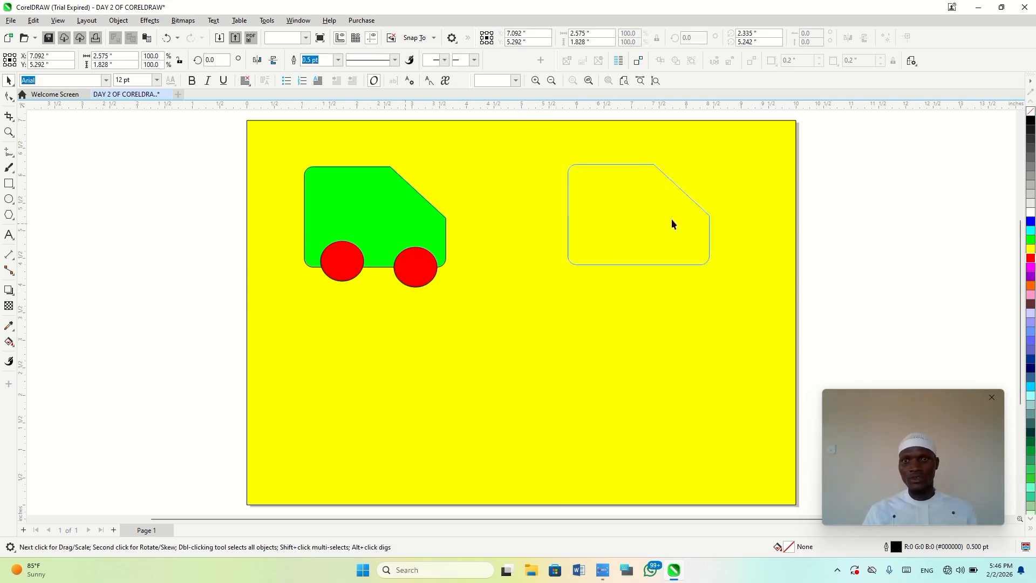
{"action": "left_click_drag", "start_coordinate": [418, 267], "coordinate": [602, 281]}
{"action": "left_click_drag", "start_coordinate": [357, 271], "coordinate": [442, 276]}
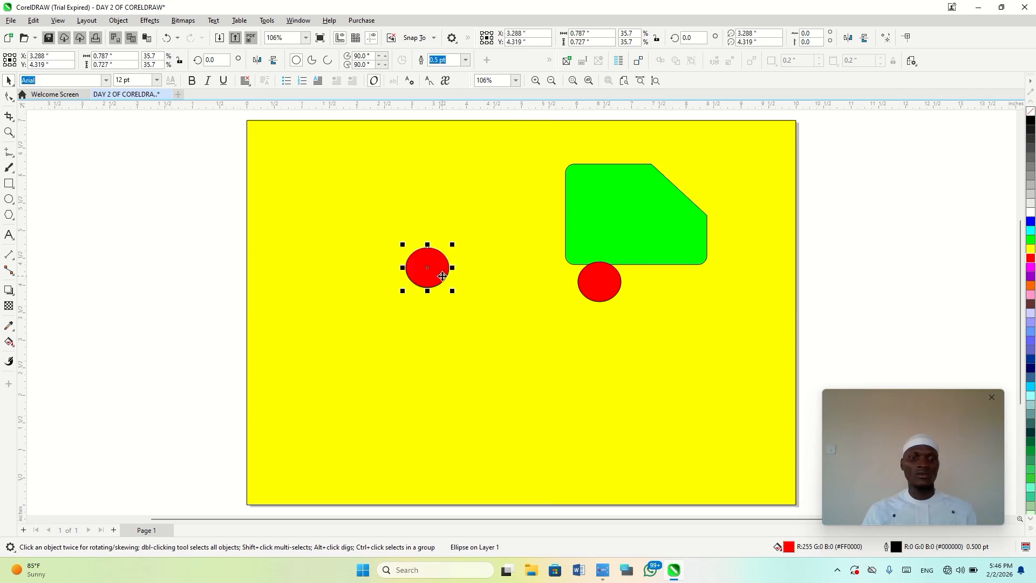
{"action": "key", "text": "ctrl+z"}
{"action": "key", "text": "ctrl+z"}
{"action": "key", "text": "ctrl+z"}
{"action": "left_click", "coordinate": [118, 266]}
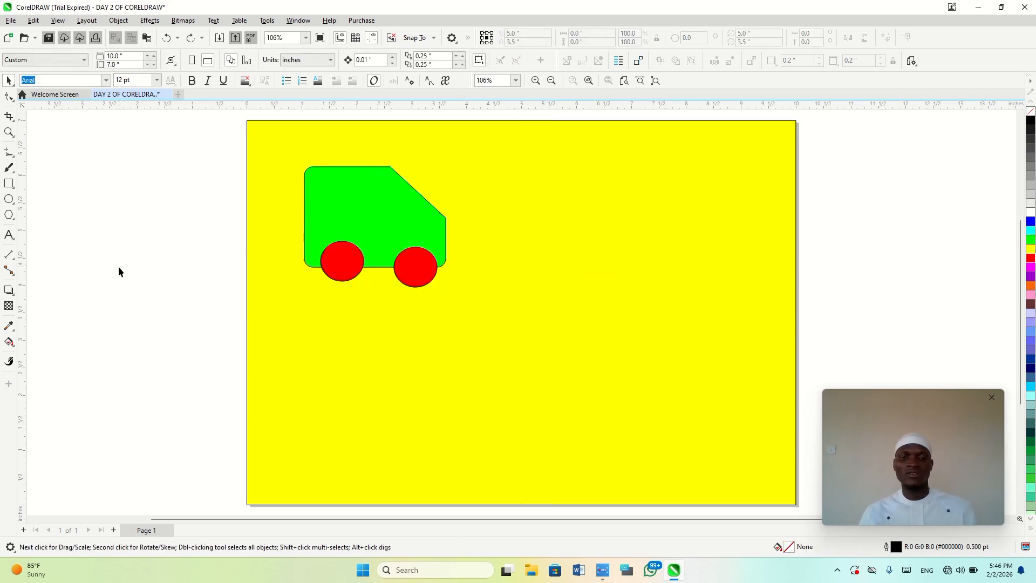
Lock the yellow background rectangle so that selecting all objects leaves it out
{"action": "key", "text": "ctrl+a"}
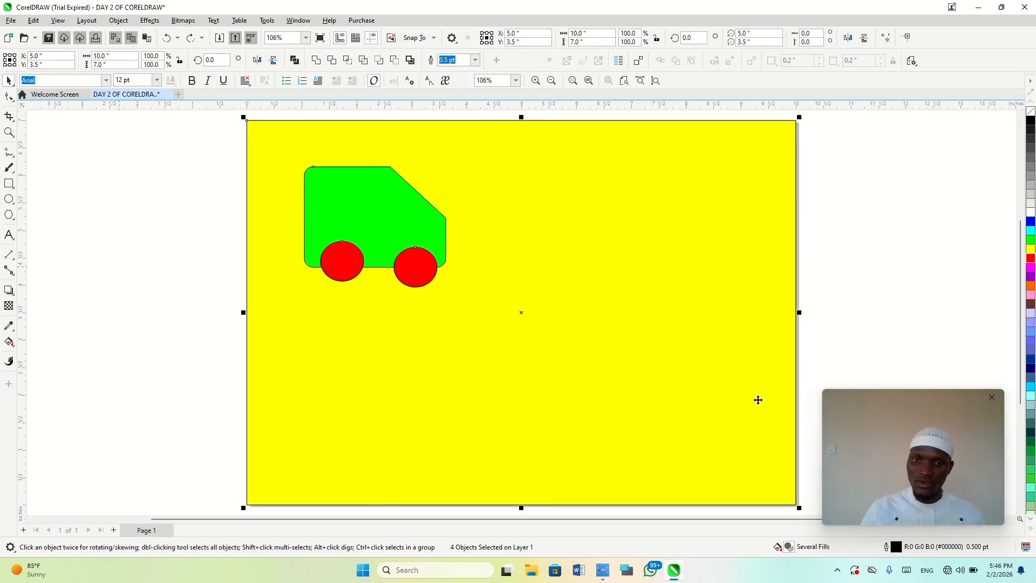
{"action": "left_click", "coordinate": [138, 364]}
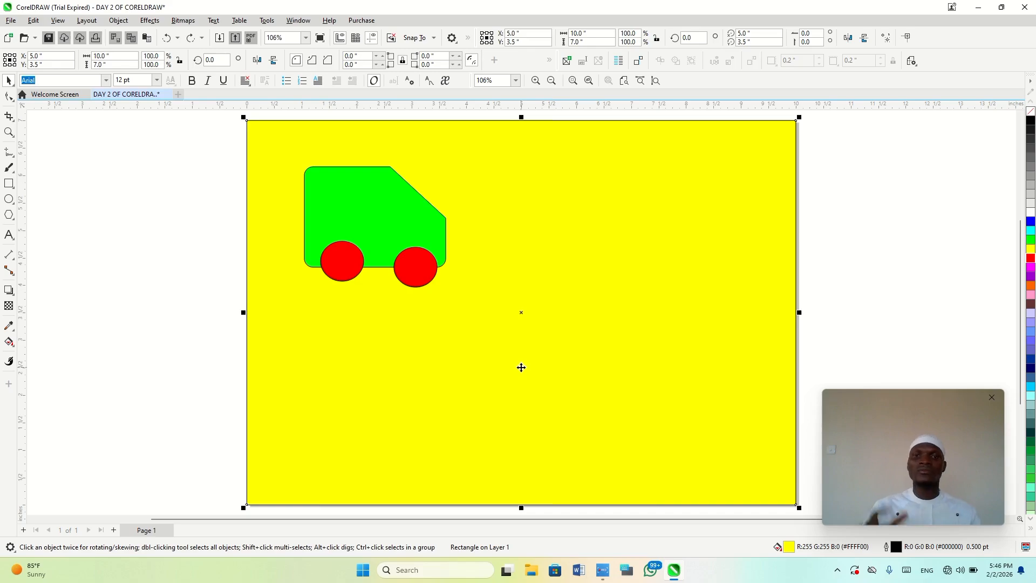
{"action": "right_click", "coordinate": [521, 368]}
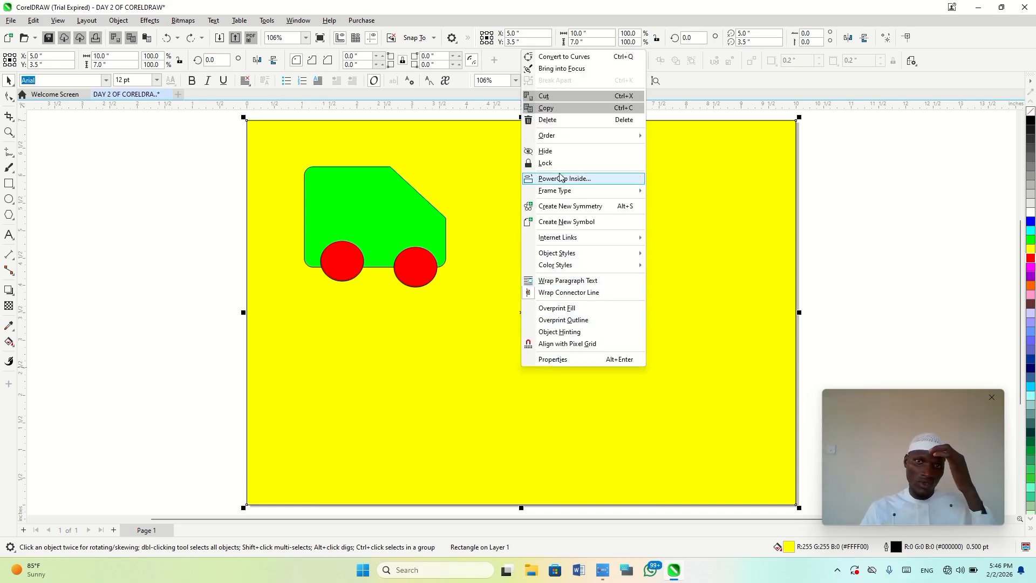
{"action": "left_click", "coordinate": [546, 163]}
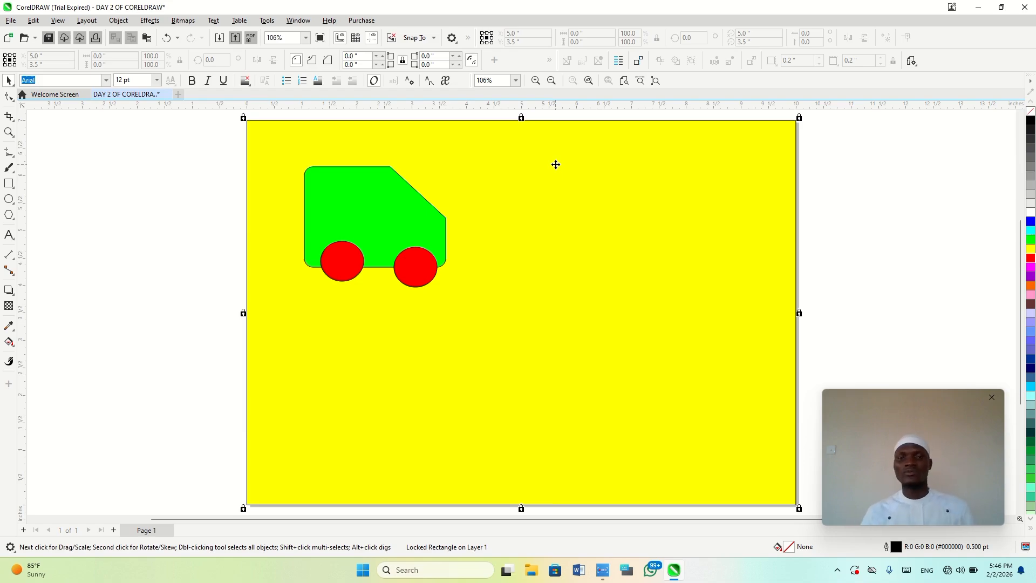
Move the right red wheel slightly up so that it is level with the left wheel
{"action": "left_click", "coordinate": [430, 261]}
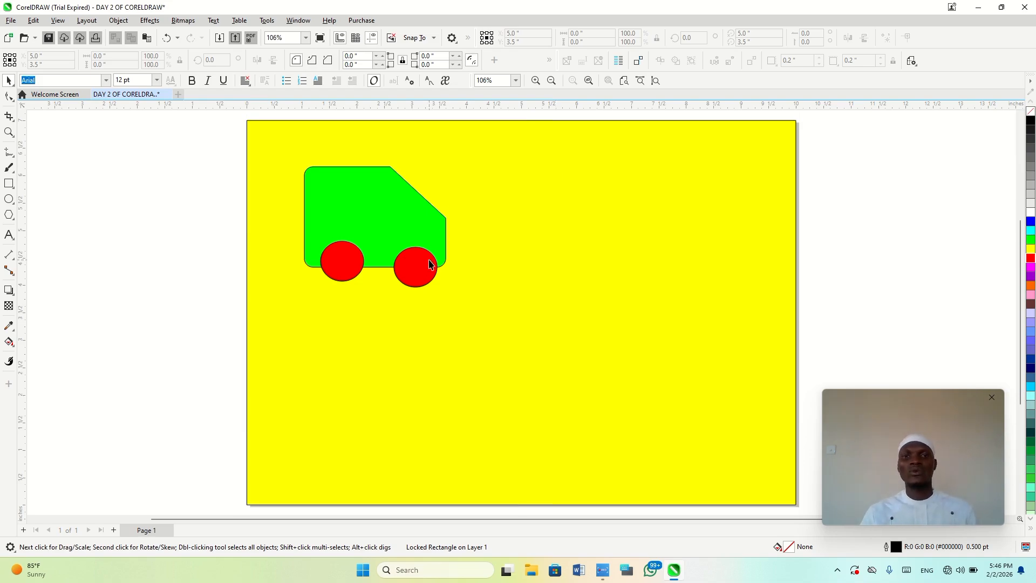
{"action": "left_click_drag", "start_coordinate": [430, 260], "coordinate": [428, 255]}
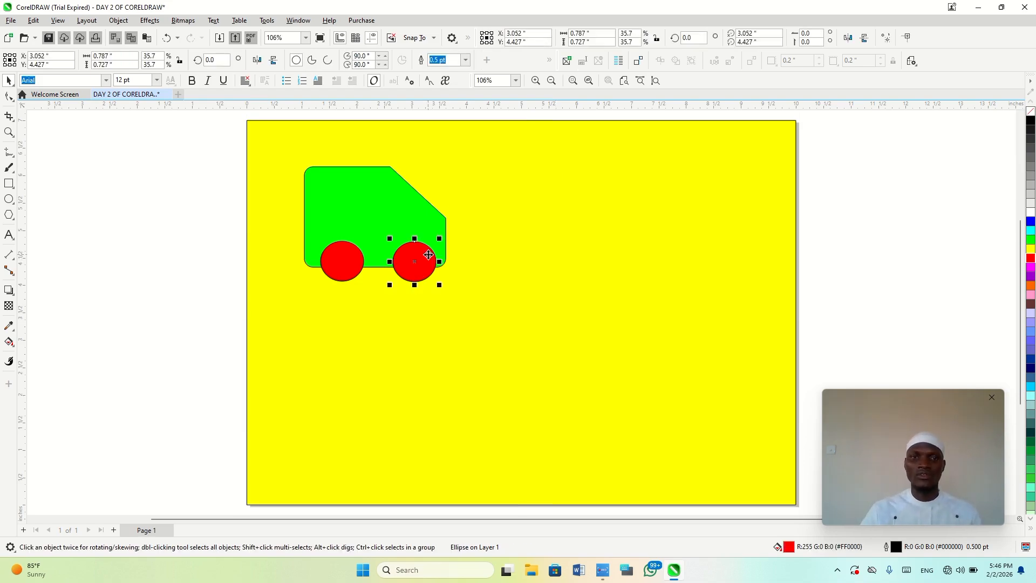
Select the green body and both red wheels together and move the whole vehicle to the upper middle of the page
{"action": "left_click", "coordinate": [178, 297]}
{"action": "key", "text": "ctrl+a"}
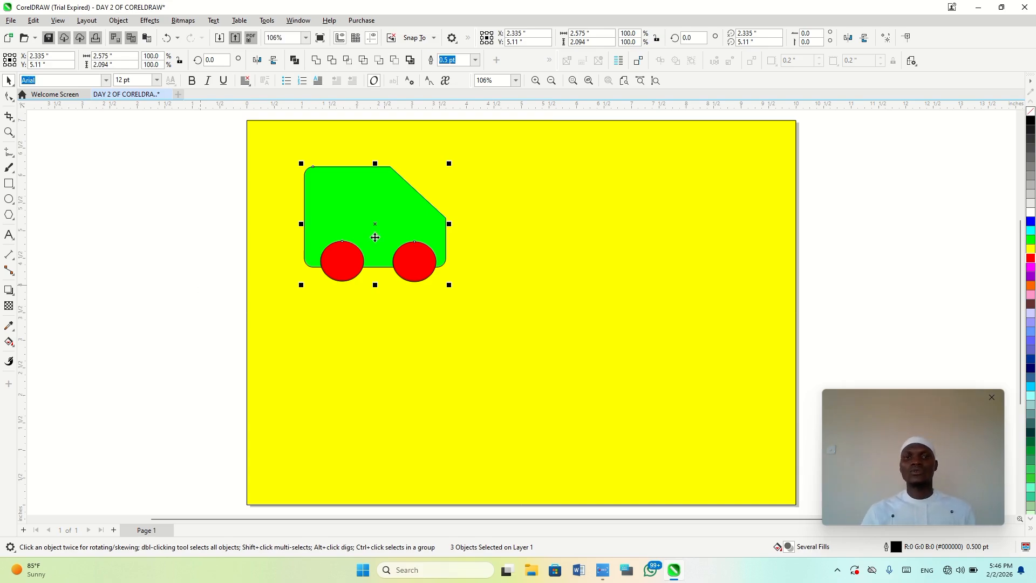
{"action": "left_click_drag", "start_coordinate": [377, 222], "coordinate": [677, 256]}
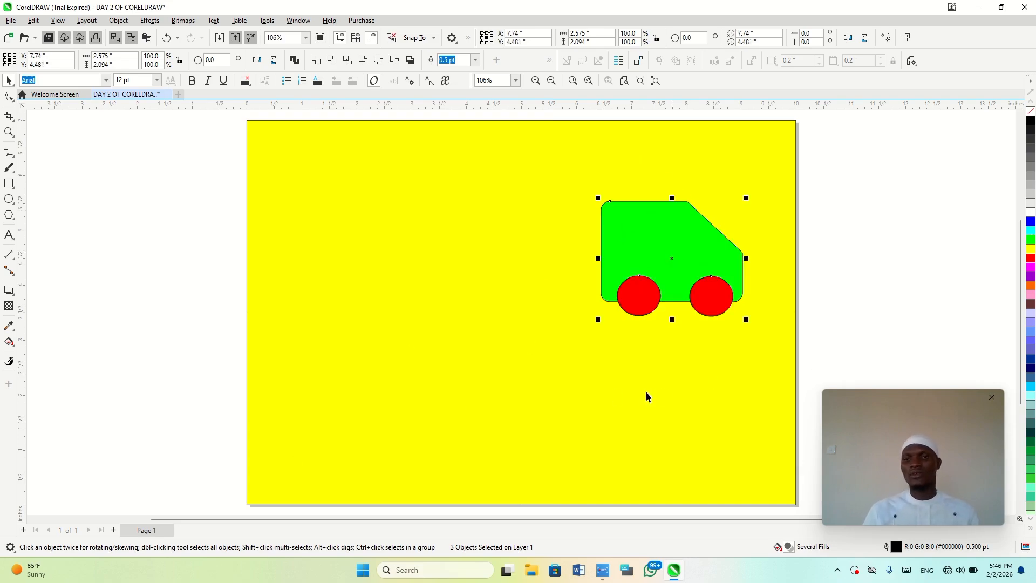
{"action": "left_click_drag", "start_coordinate": [869, 342], "coordinate": [513, 161]}
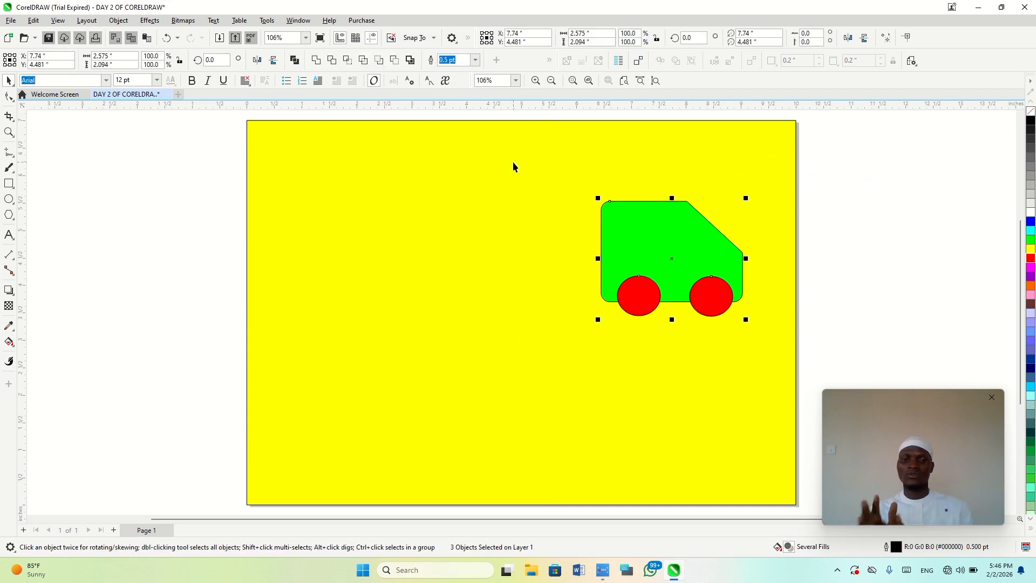
{"action": "left_click_drag", "start_coordinate": [680, 252], "coordinate": [537, 246]}
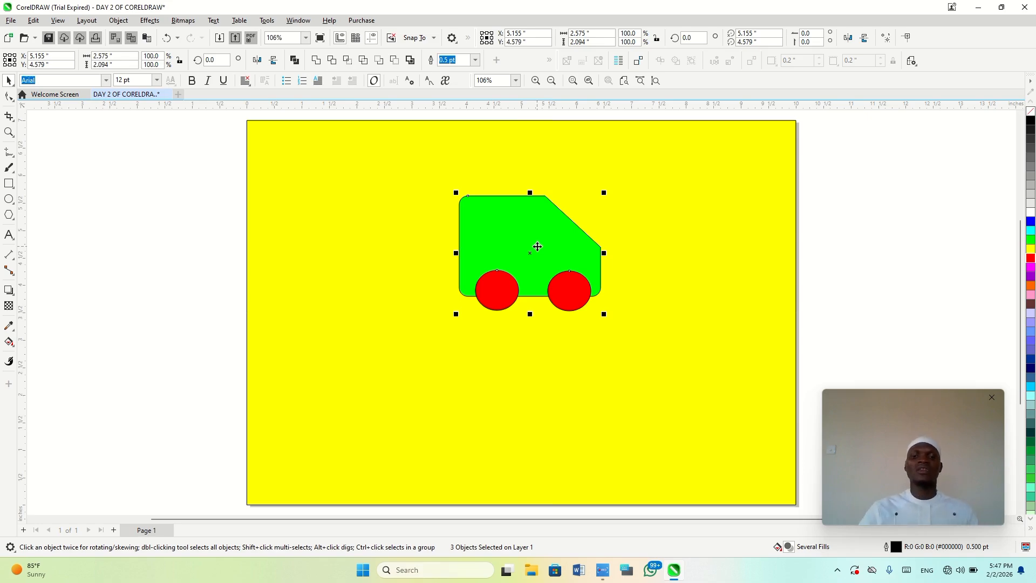
Center the vehicle's parts on the page, first ungrouped and once more as a group, undoing each attempt including the grouping
{"action": "key", "text": "p"}
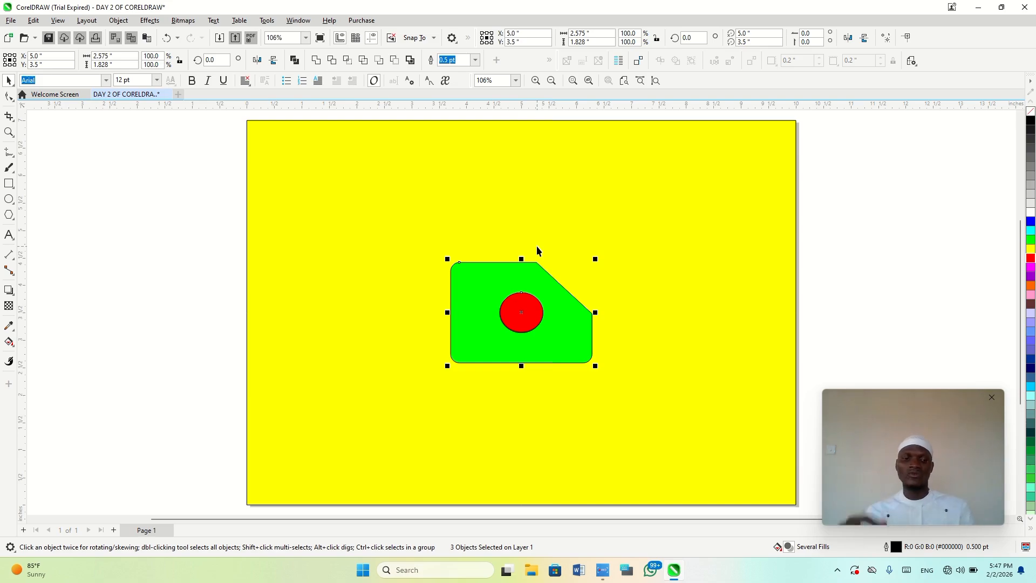
{"action": "key", "text": "ctrl+z"}
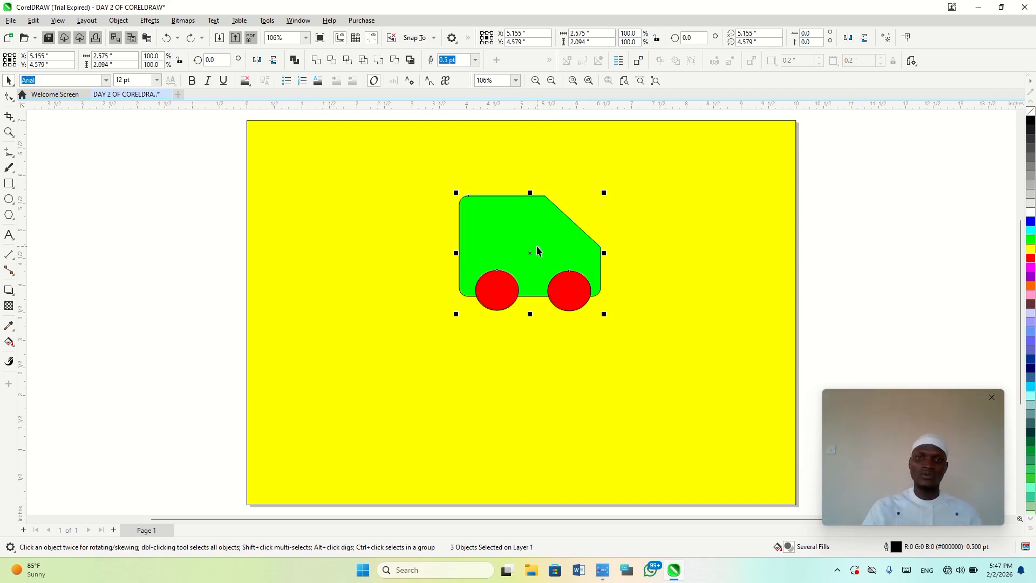
{"action": "key", "text": "ctrl+g"}
{"action": "key", "text": "p"}
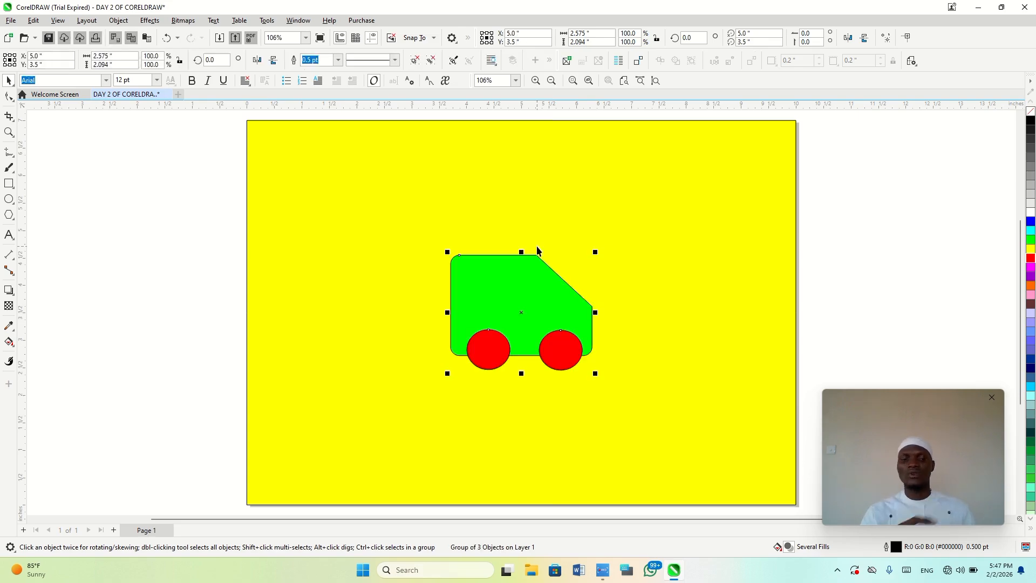
{"action": "key", "text": "ctrl+z"}
{"action": "key", "text": "ctrl+z"}
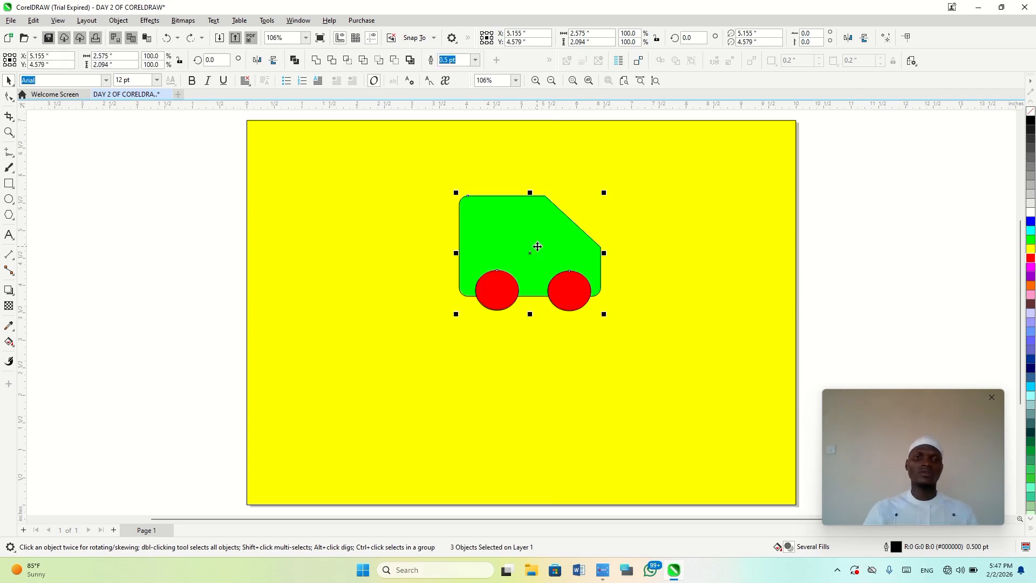
Try the Light adjustment on the vehicle with brightness 100, contrast -95, intensity 8, highlights -71, shadows 100 and midtones -83, and cancel it
{"action": "left_click", "coordinate": [59, 338]}
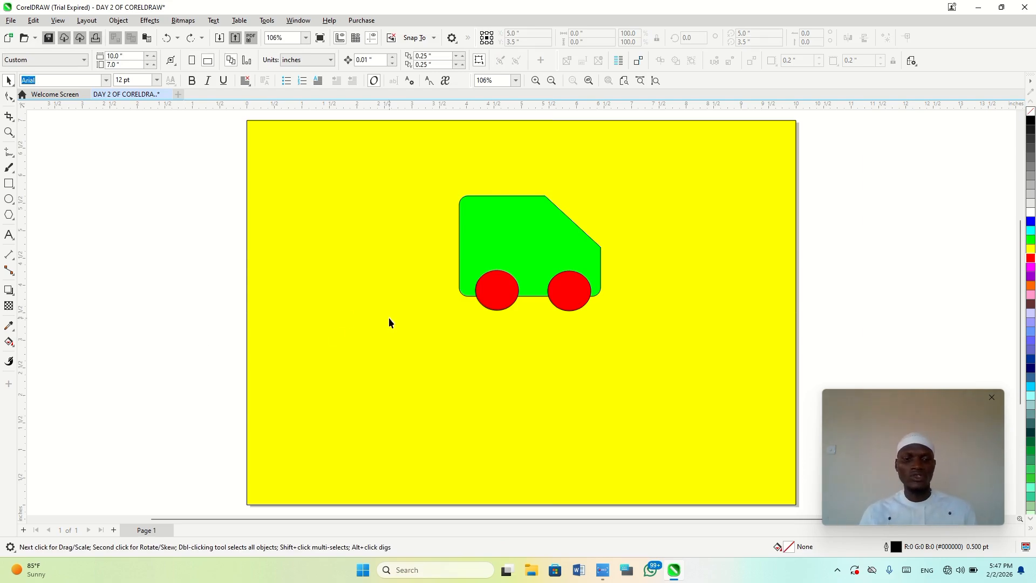
{"action": "key", "text": "ctrl+a"}
{"action": "key", "text": "ctrl+b"}
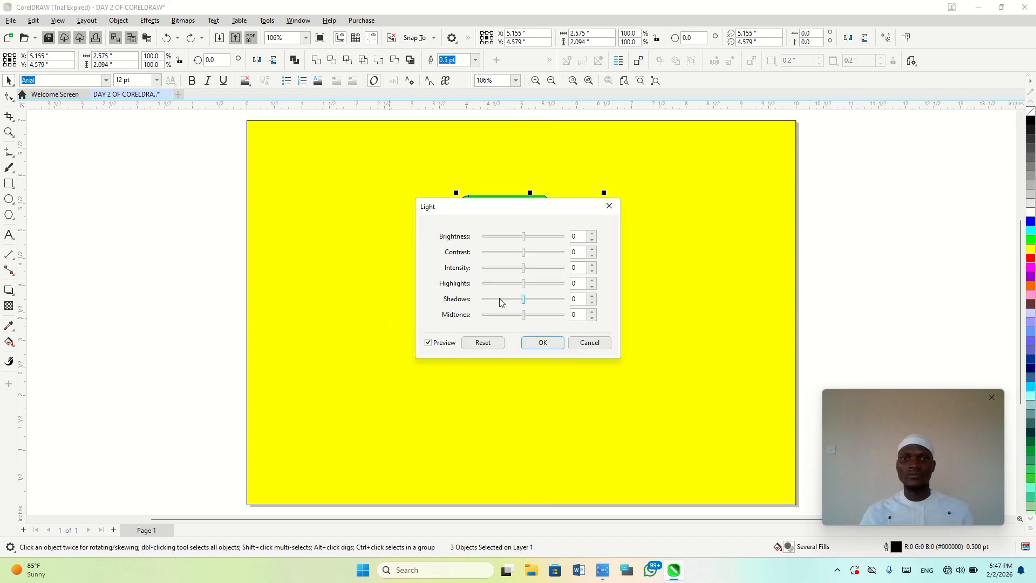
{"action": "left_click_drag", "start_coordinate": [523, 236], "coordinate": [485, 374]}
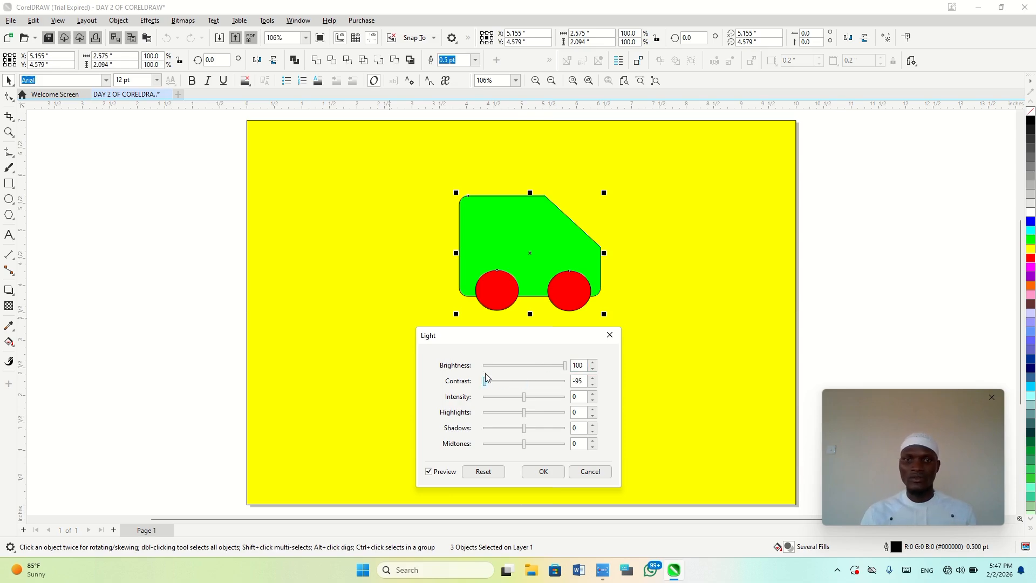
{"action": "left_click", "coordinate": [525, 398]}
{"action": "left_click", "coordinate": [545, 400]}
{"action": "left_click_drag", "start_coordinate": [502, 419], "coordinate": [490, 445]}
{"action": "left_click", "coordinate": [525, 430]}
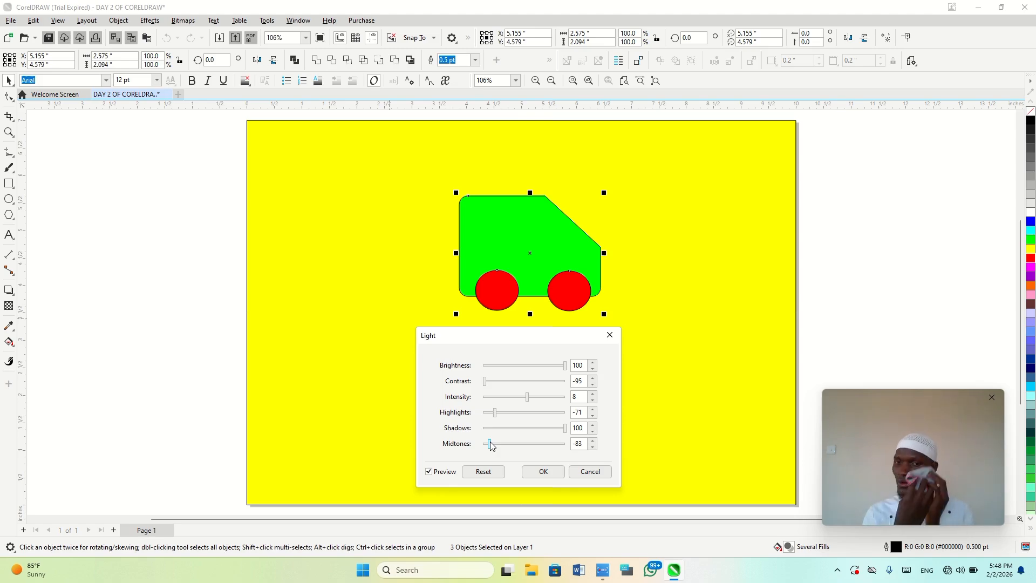
{"action": "key", "text": "Escape"}
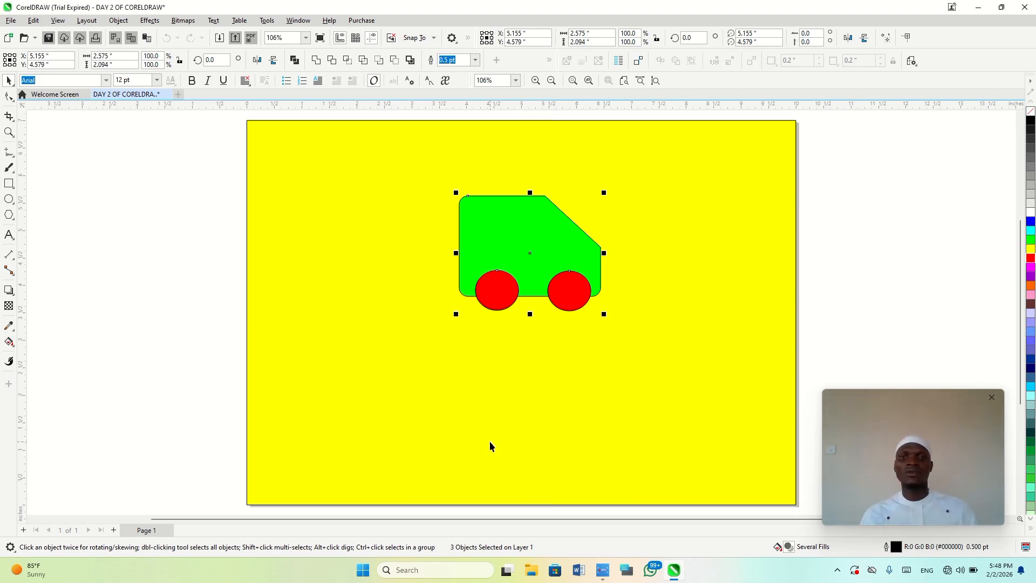
Undo the last vehicle moves, and place a duplicate of the whole vehicle about 4 inches to its left
{"action": "key", "text": "ctrl+z"}
{"action": "key", "text": "ctrl+z"}
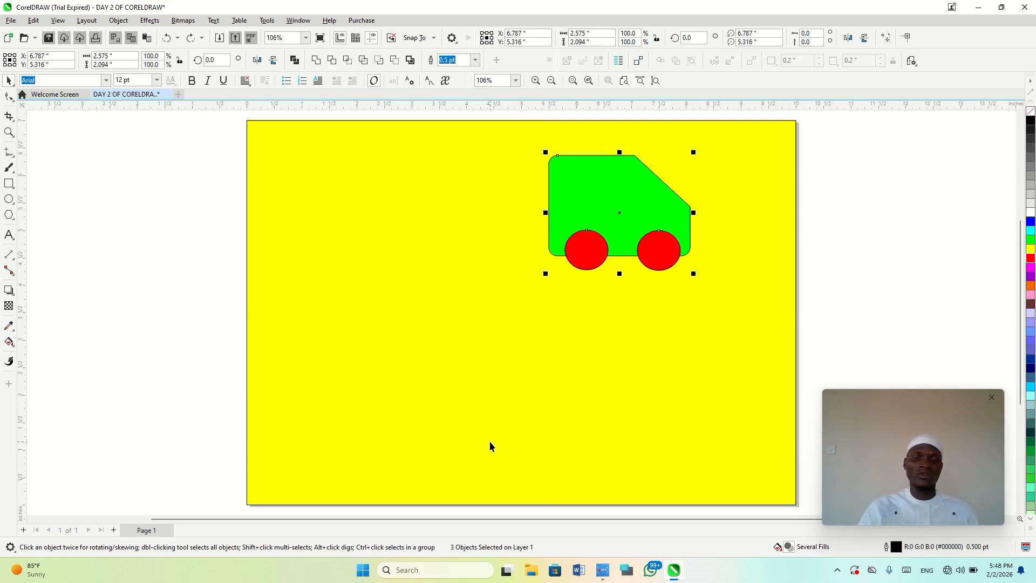
{"action": "key", "text": "ctrl+d"}
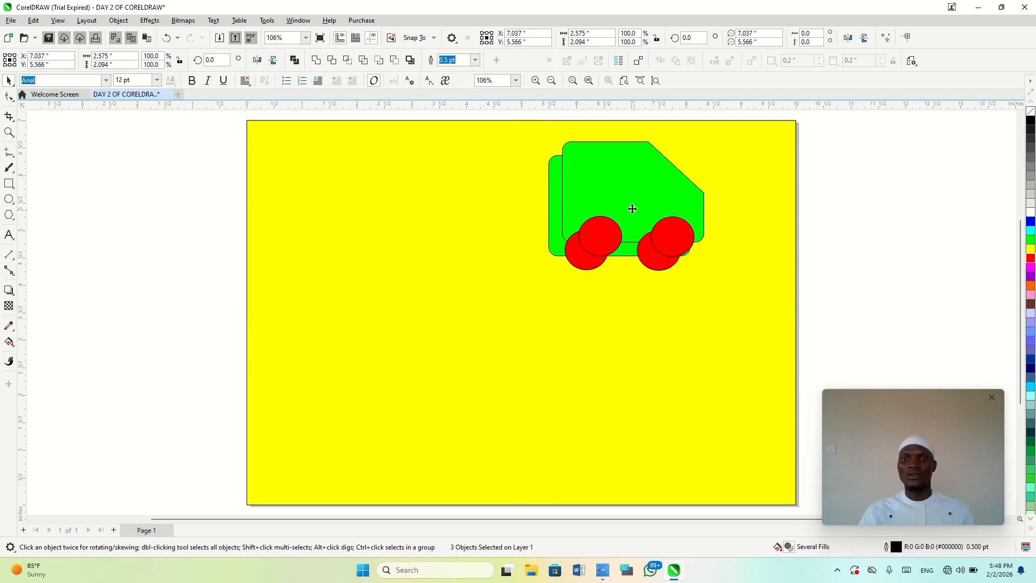
{"action": "left_click_drag", "start_coordinate": [631, 210], "coordinate": [399, 215]}
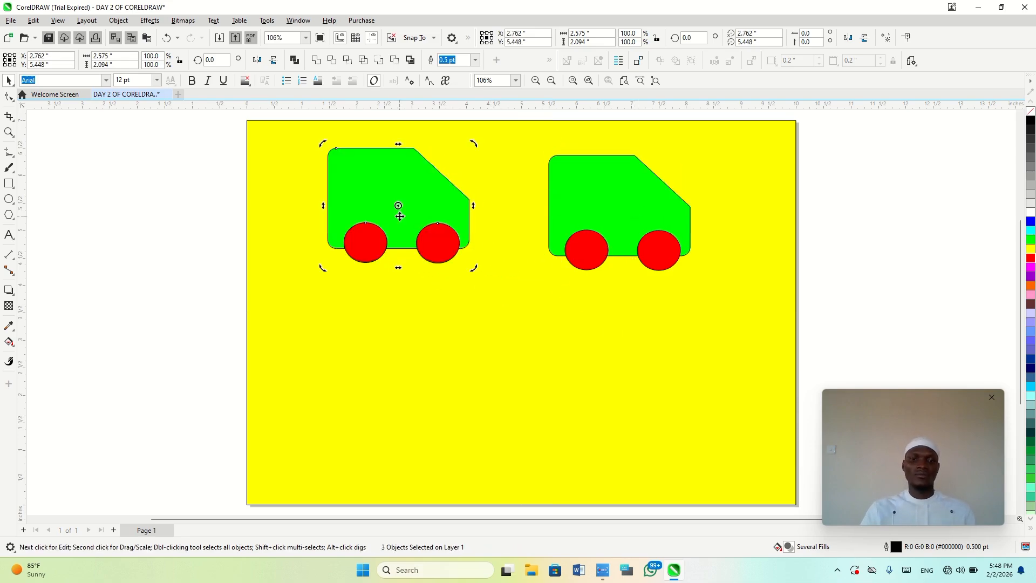
Repeat the duplication at the same spacing into a long row of vehicles, and undo the extra copies to keep two
{"action": "key", "text": "ctrl+d"}
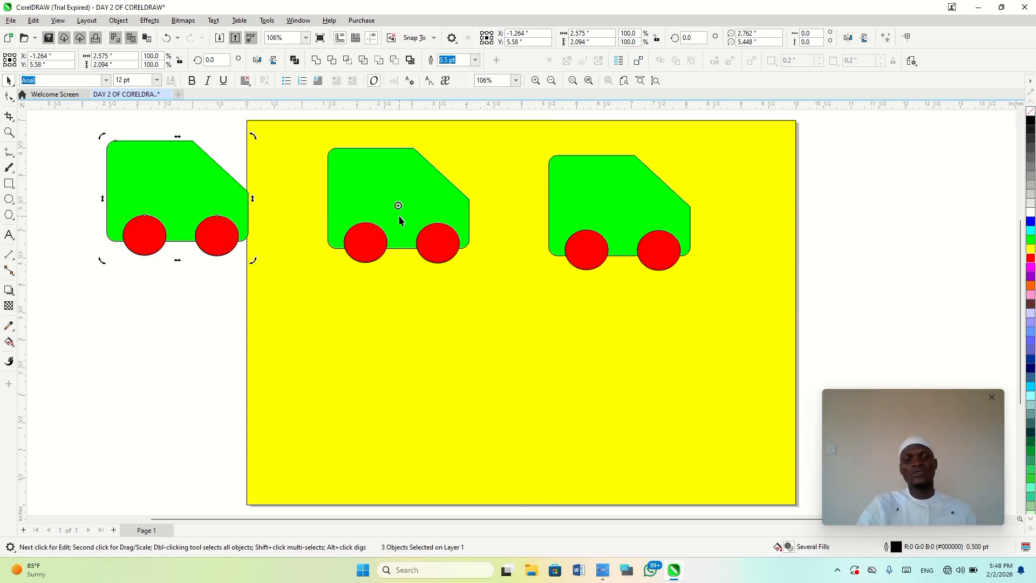
{"action": "key", "text": "ctrl+d"}
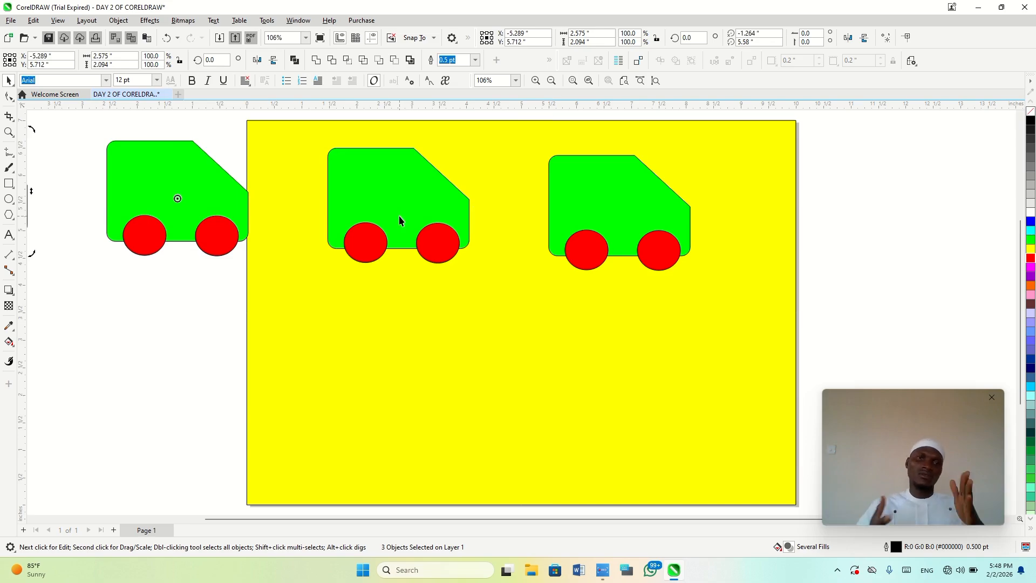
{"action": "key", "text": "ctrl+d"}
{"action": "key", "text": "ctrl+d"}
{"action": "key", "text": "ctrl+d"}
{"action": "key", "text": "ctrl+d"}
{"action": "key", "text": "ctrl+d"}
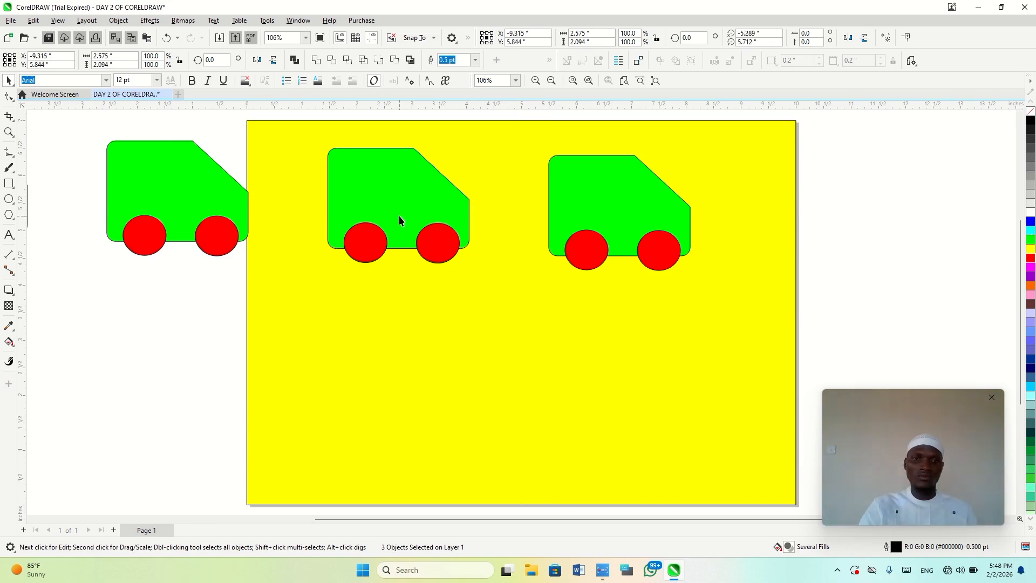
{"action": "key", "text": "F4"}
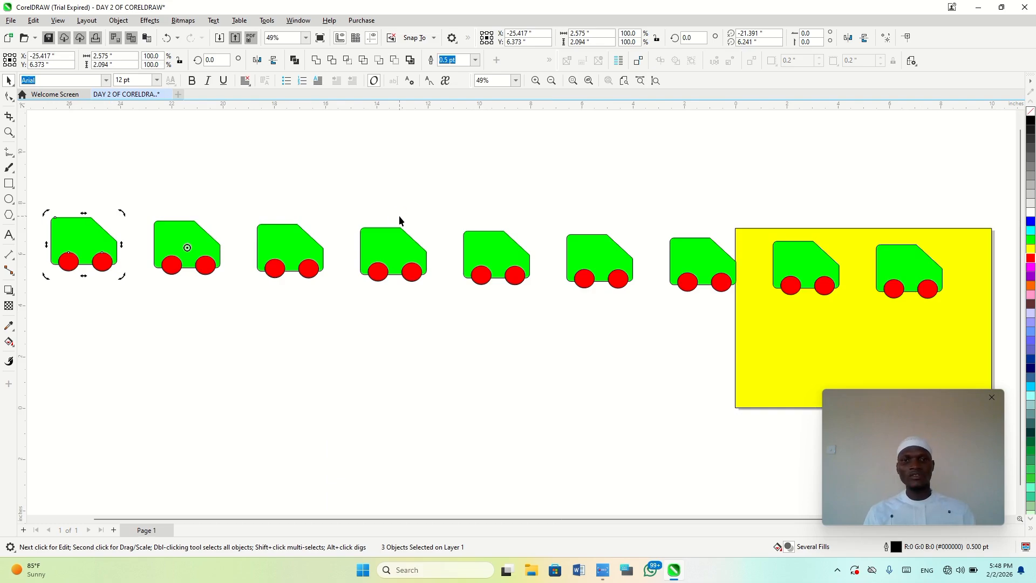
{"action": "key", "text": "ctrl+z"}
{"action": "key", "text": "ctrl+z"}
{"action": "key", "text": "ctrl+z"}
{"action": "key", "text": "ctrl+z"}
{"action": "key", "text": "ctrl+z"}
{"action": "key", "text": "ctrl+z"}
{"action": "key", "text": "ctrl+z"}
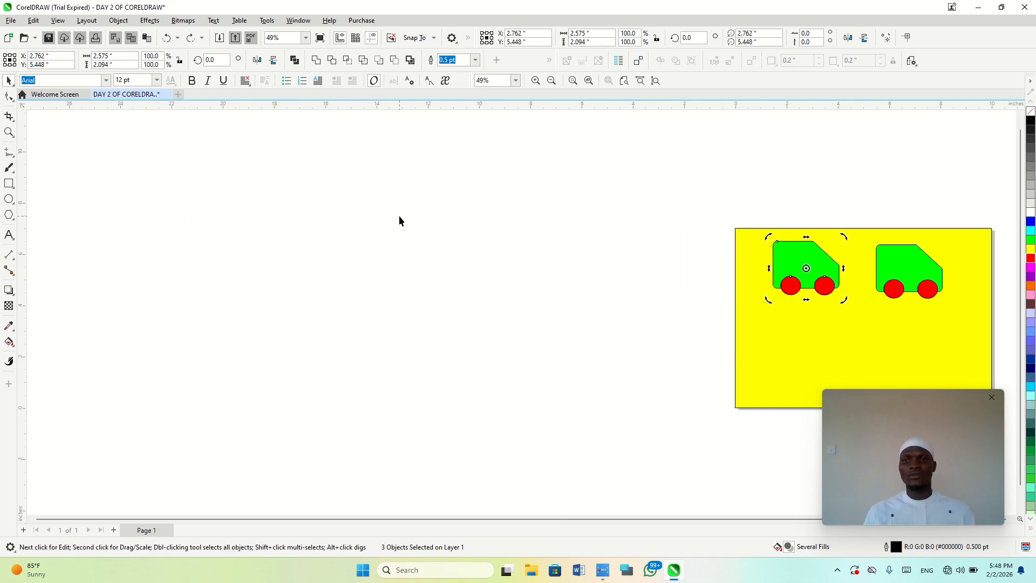
{"action": "key", "text": "shift+F4"}
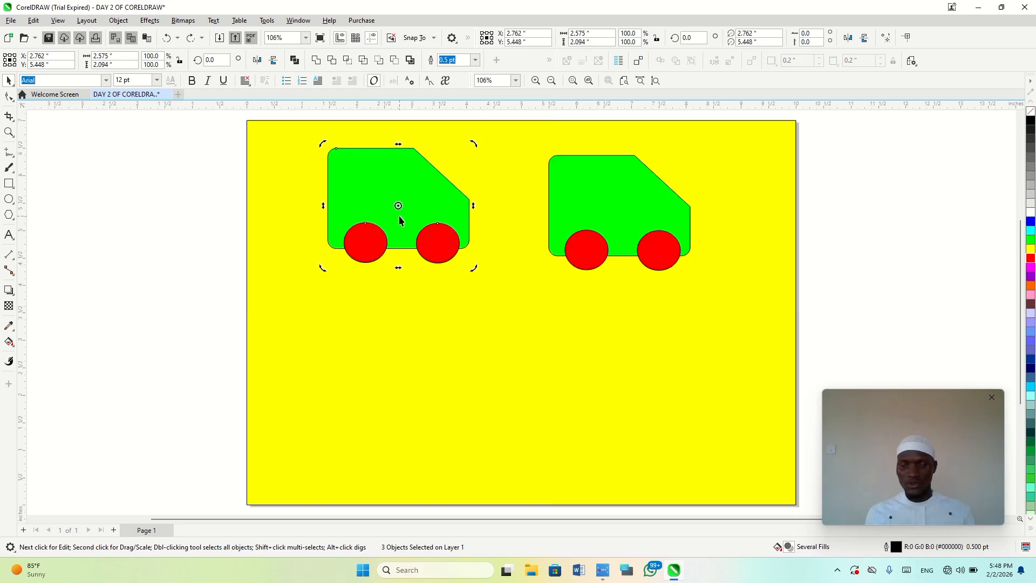
Duplicate both vehicles together and place the copies about 3 inches below the originals as a second row
{"action": "left_click_drag", "start_coordinate": [215, 324], "coordinate": [739, 141]}
{"action": "key", "text": "ctrl+d"}
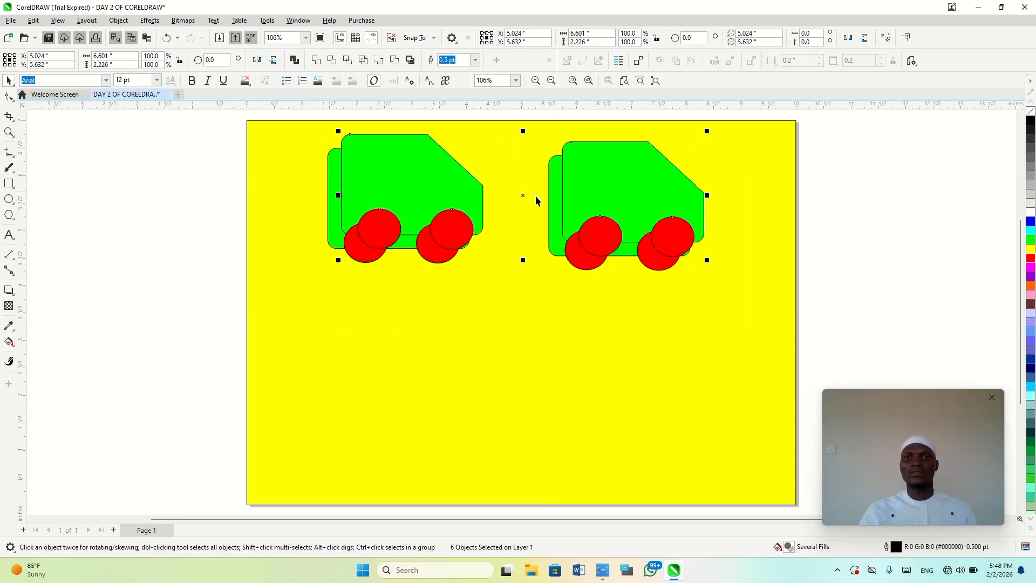
{"action": "left_click_drag", "start_coordinate": [526, 195], "coordinate": [527, 371]}
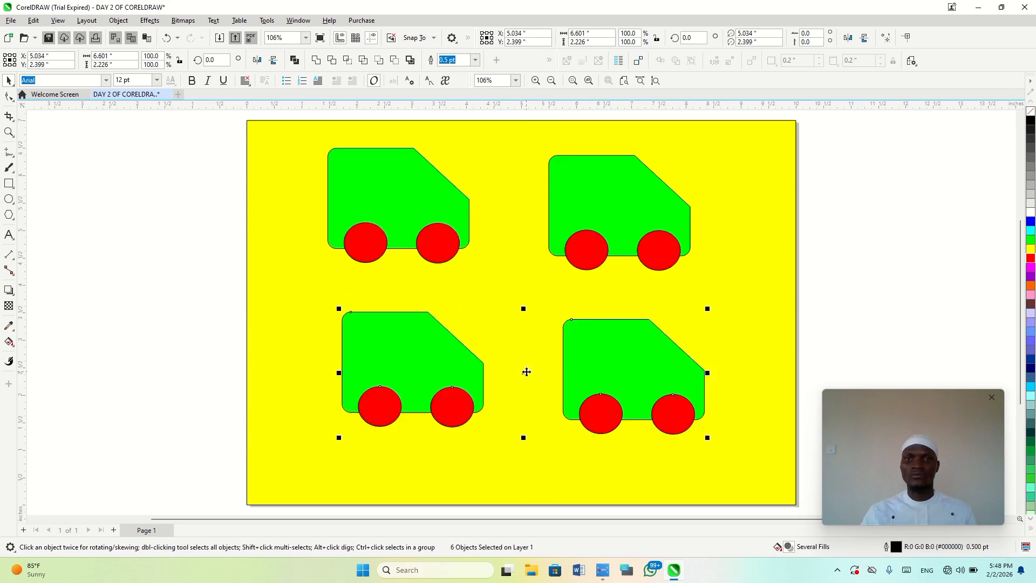
{"action": "left_click", "coordinate": [898, 286]}
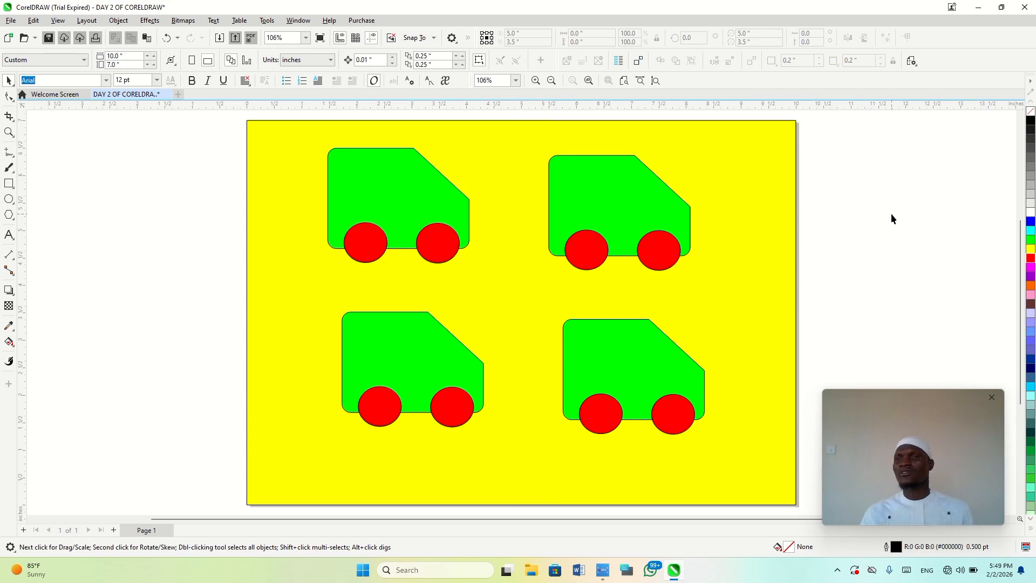
Open the Import dialog for bringing in a picture, and cancel it without importing anything
{"action": "left_click", "coordinate": [554, 215]}
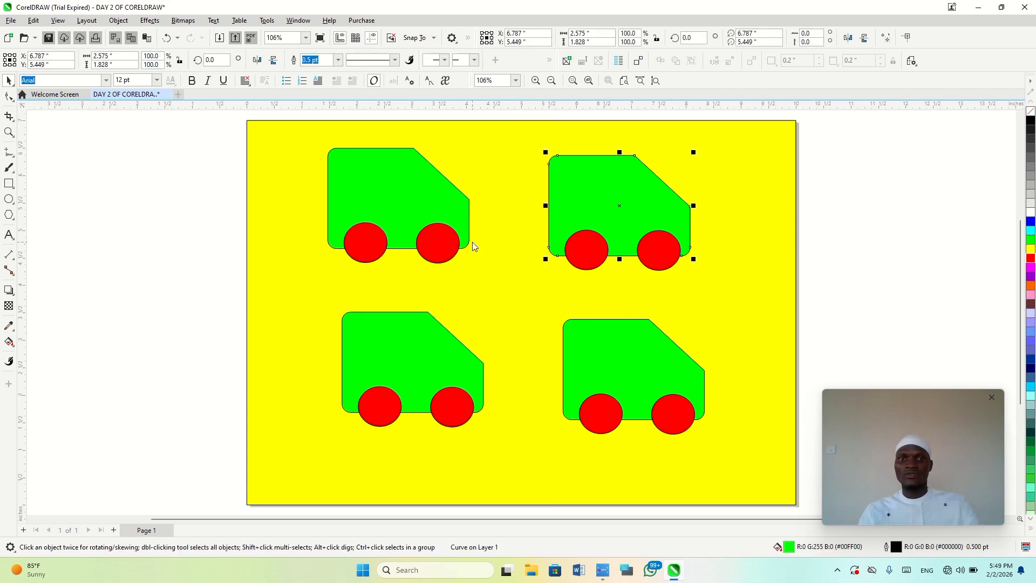
{"action": "key", "text": "ctrl+i"}
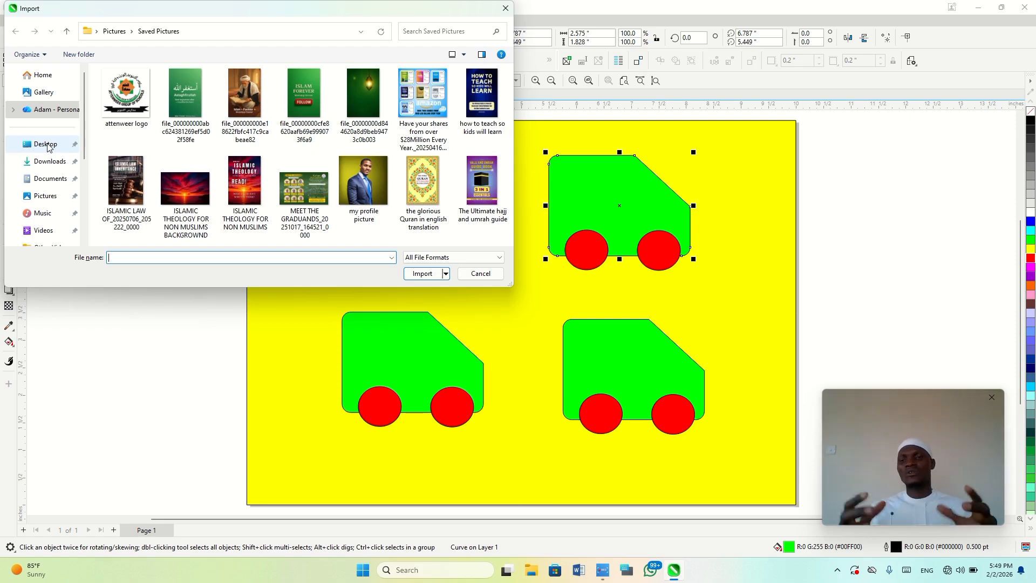
{"action": "key", "text": "Escape"}
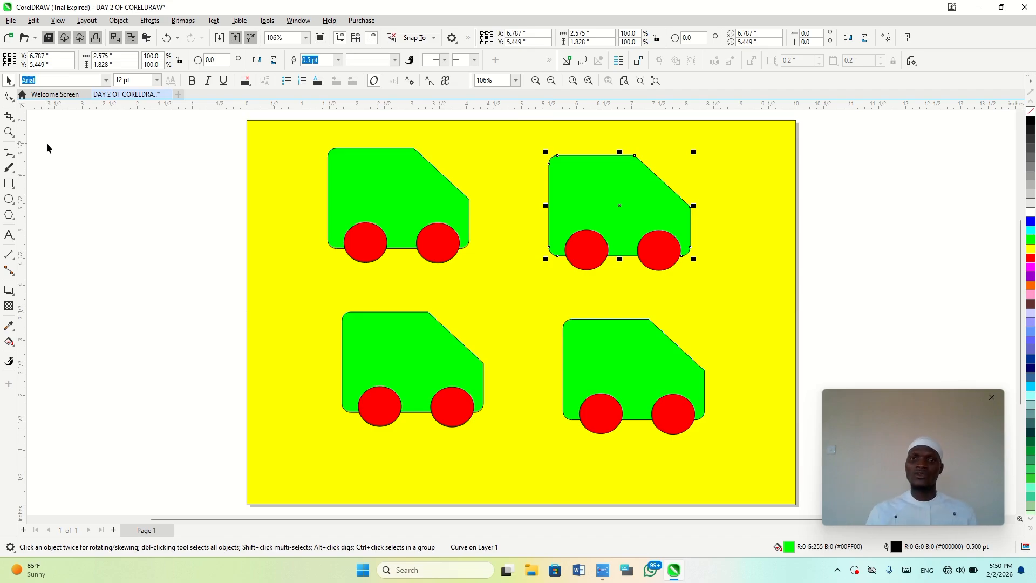
{"action": "left_click", "coordinate": [838, 255]}
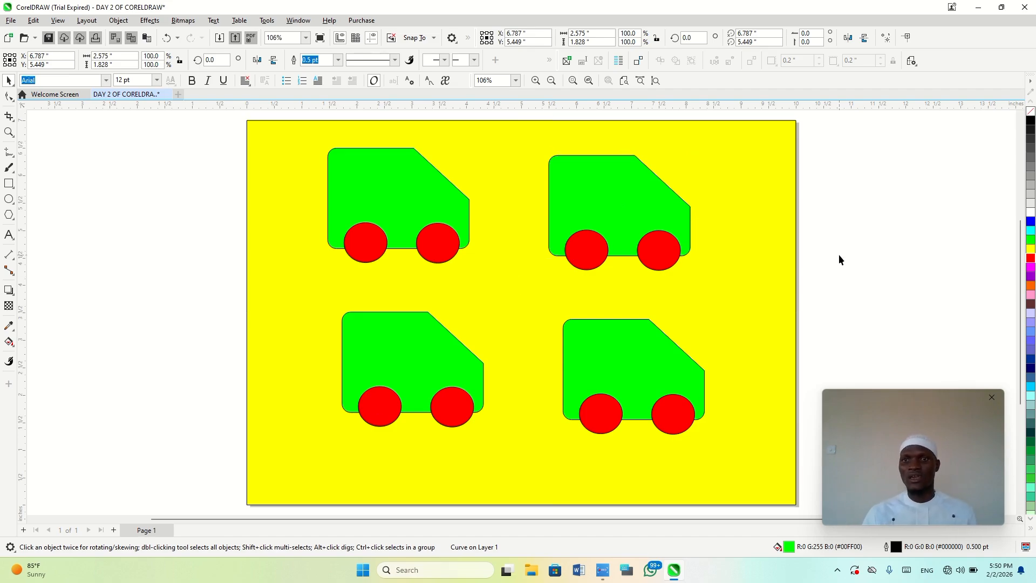
Unlock and delete the yellow background rectangle, and undo both changes so that it is locked again
{"action": "right_click", "coordinate": [762, 282]}
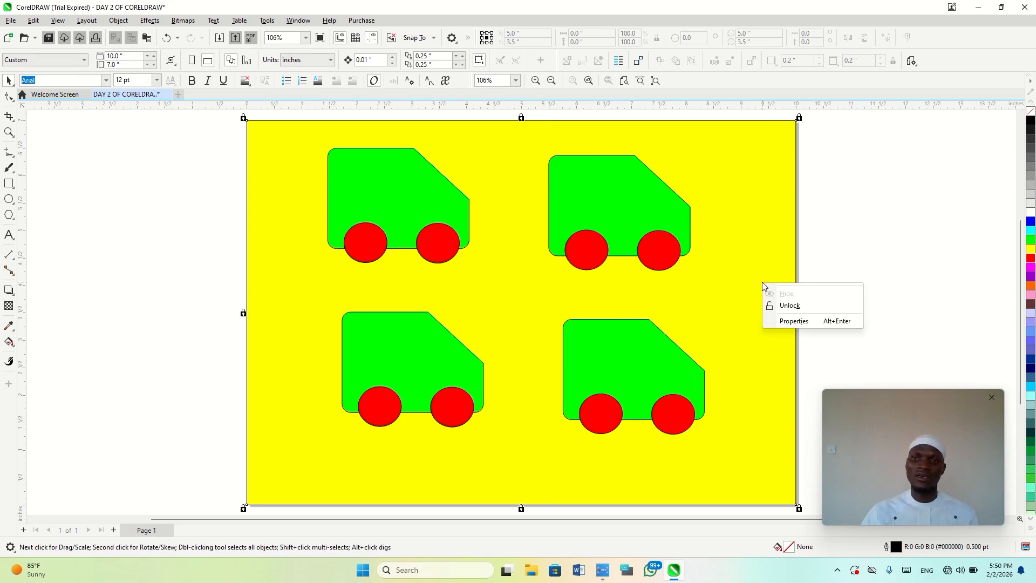
{"action": "left_click", "coordinate": [787, 304]}
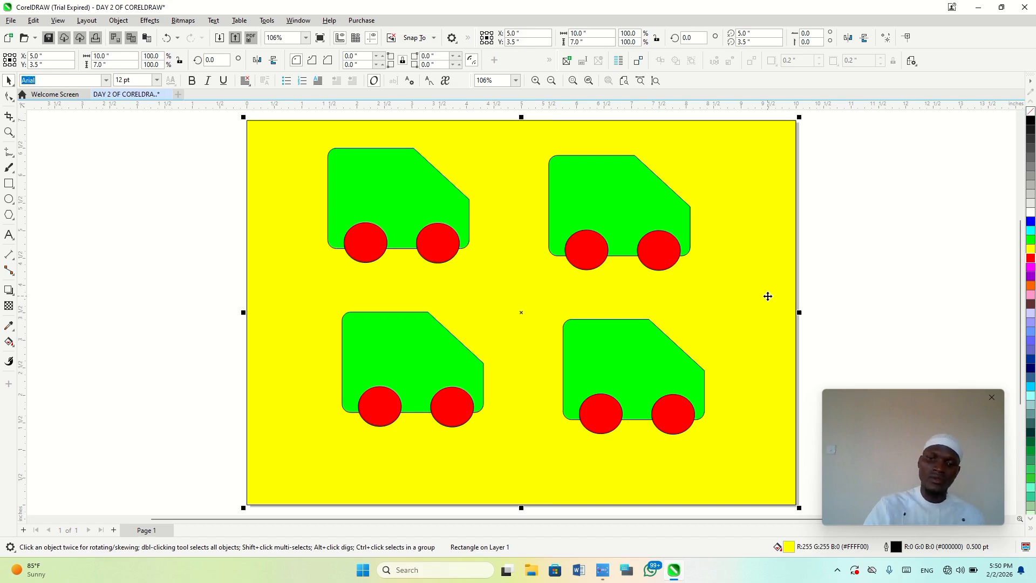
{"action": "key", "text": "Delete"}
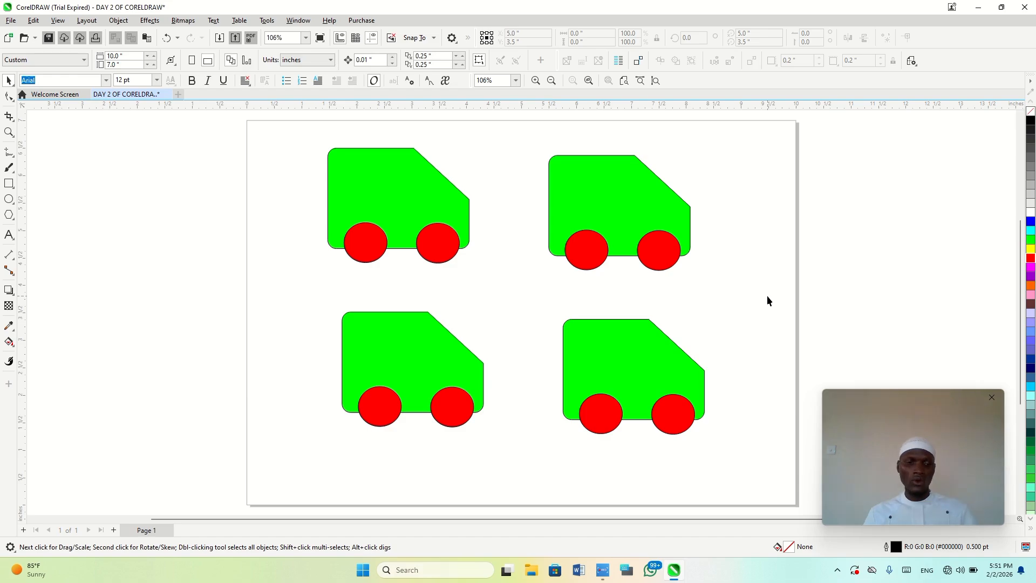
{"action": "key", "text": "ctrl+z"}
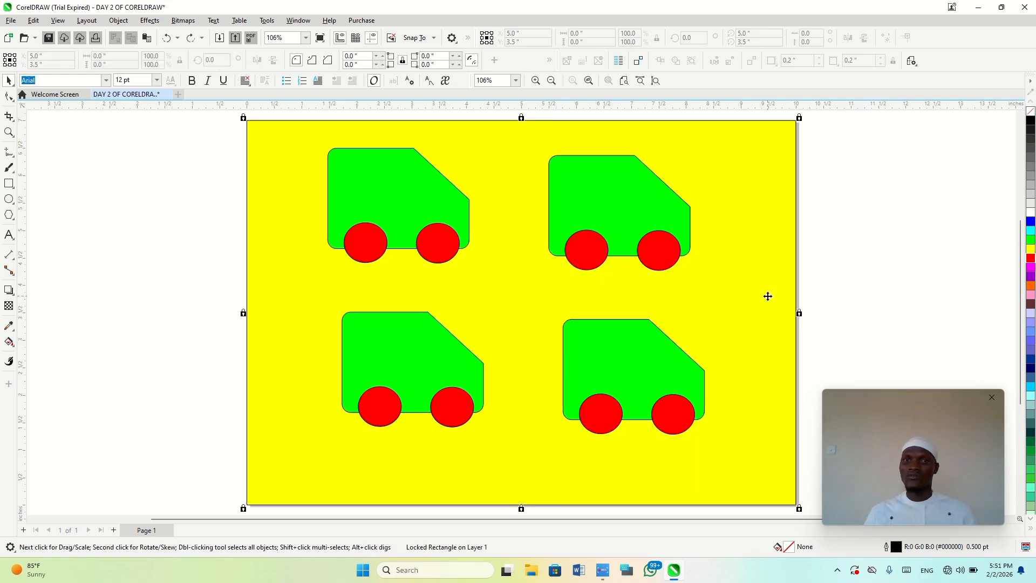
{"action": "key", "text": "Escape"}
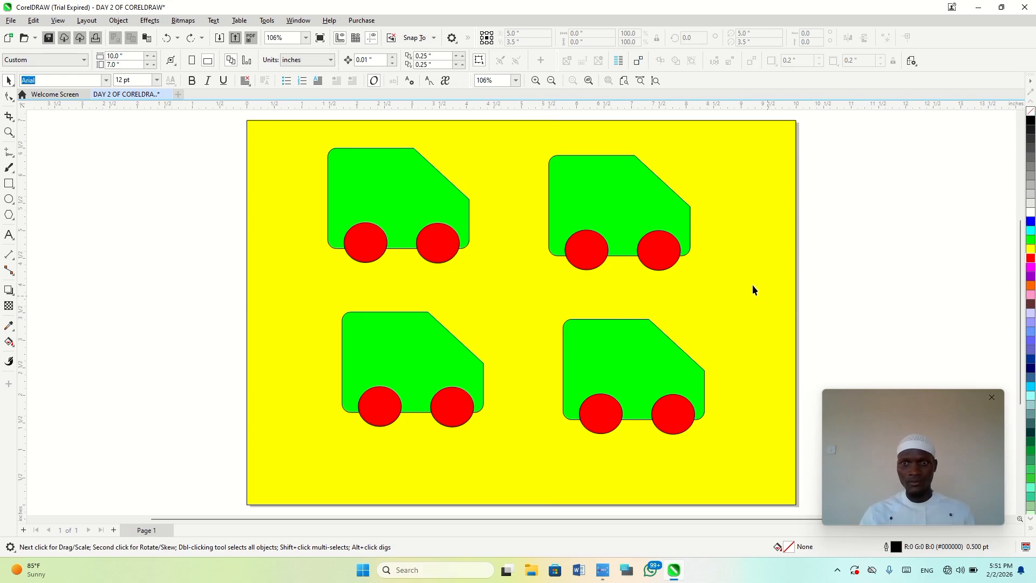
Open Find and Replace and set Find Objects to look for the object name RECTANGLE with matching case
{"action": "key", "text": "ctrl+f"}
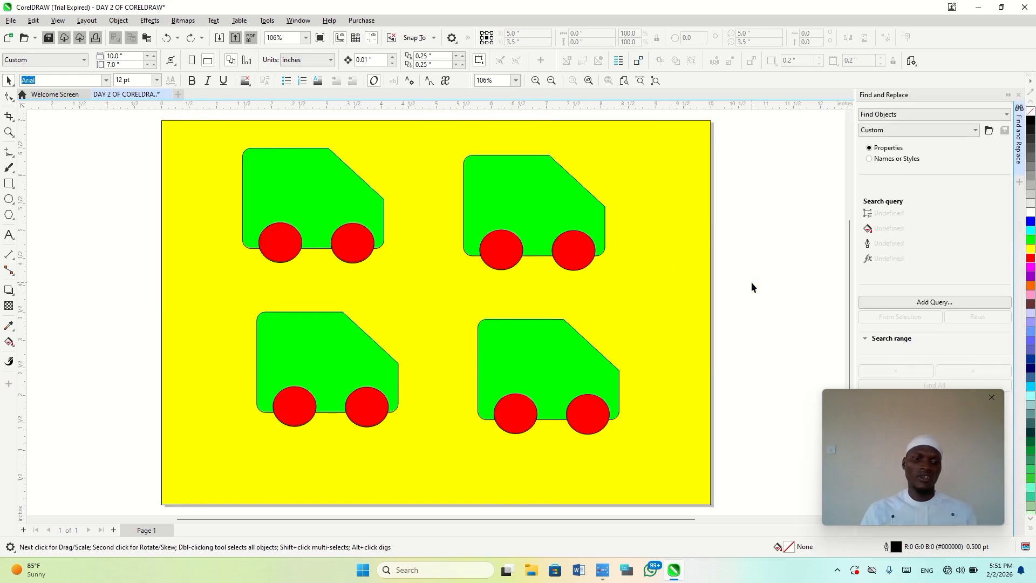
{"action": "key", "text": "ctrl+f"}
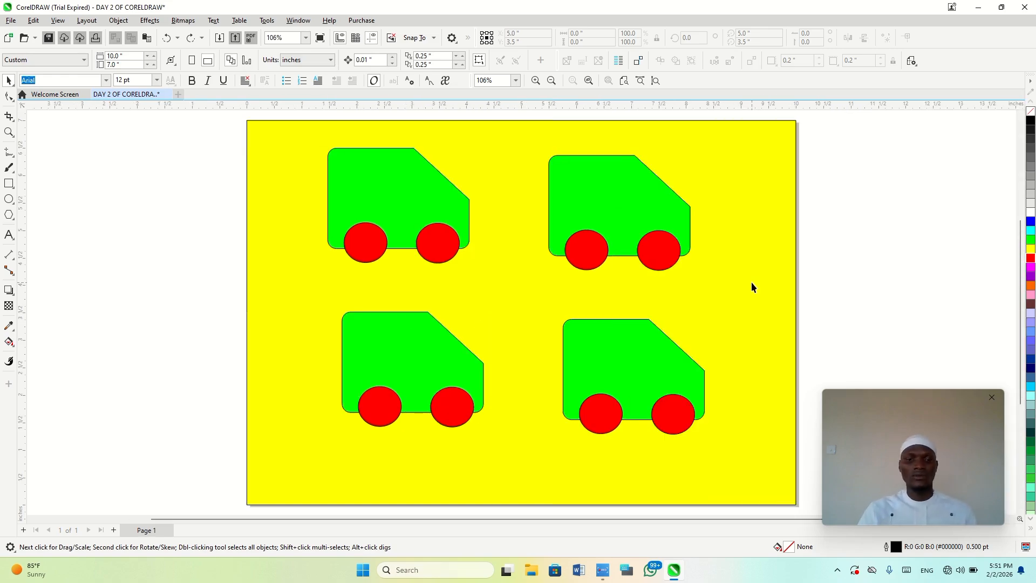
{"action": "key", "text": "ctrl+f"}
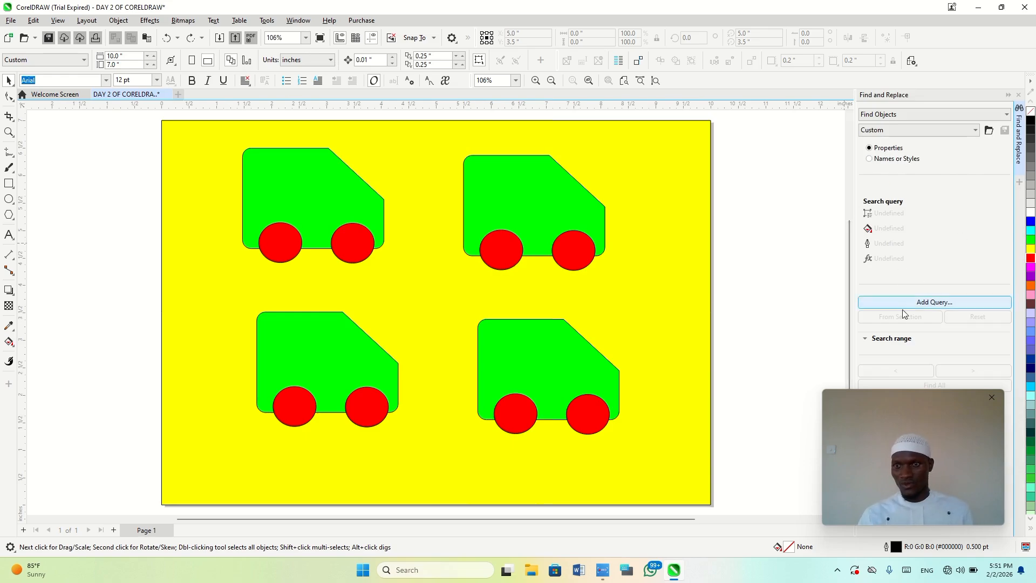
{"action": "left_click_drag", "start_coordinate": [923, 412], "coordinate": [766, 400]}
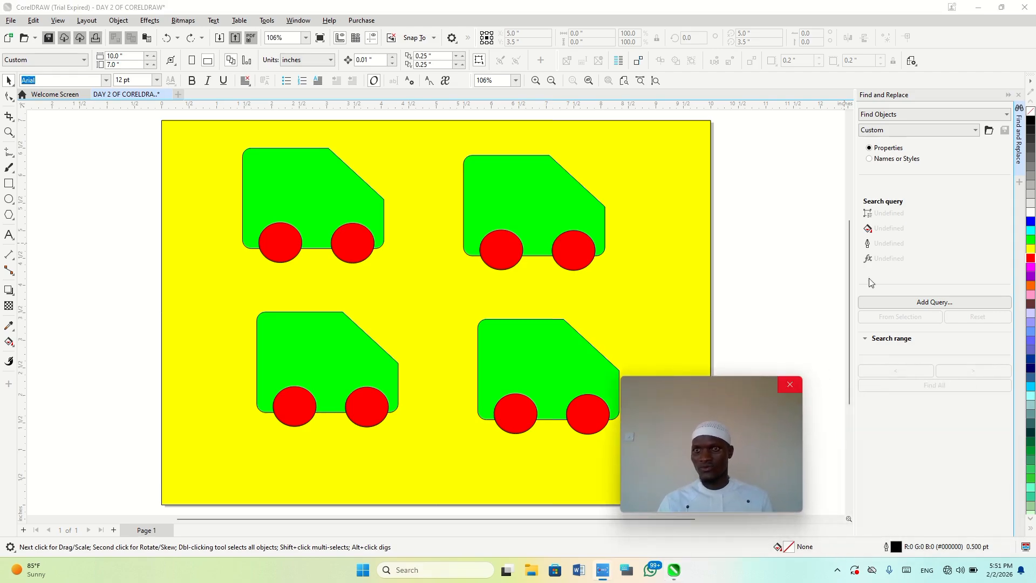
{"action": "left_click", "coordinate": [902, 116]}
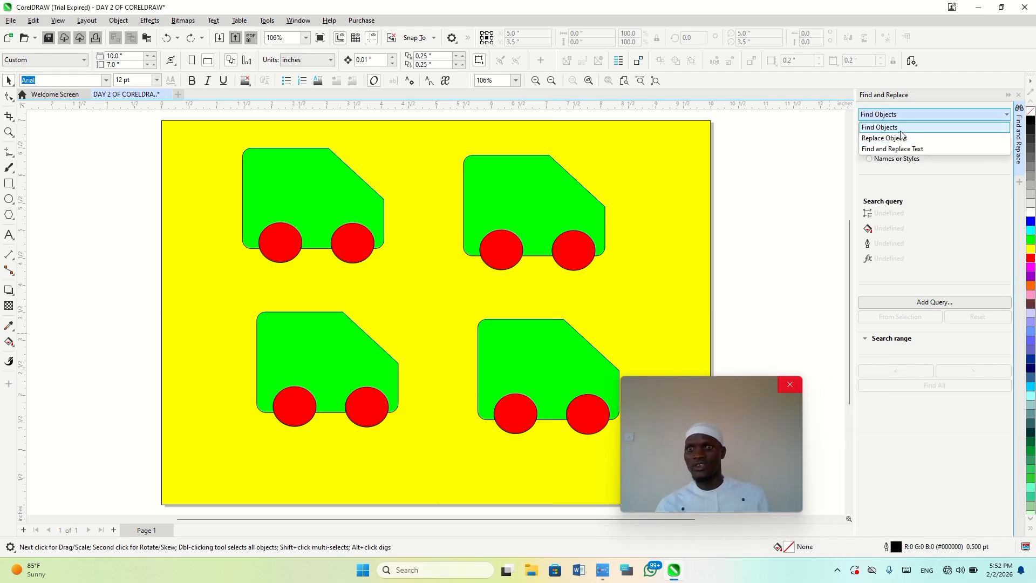
{"action": "left_click", "coordinate": [900, 129]}
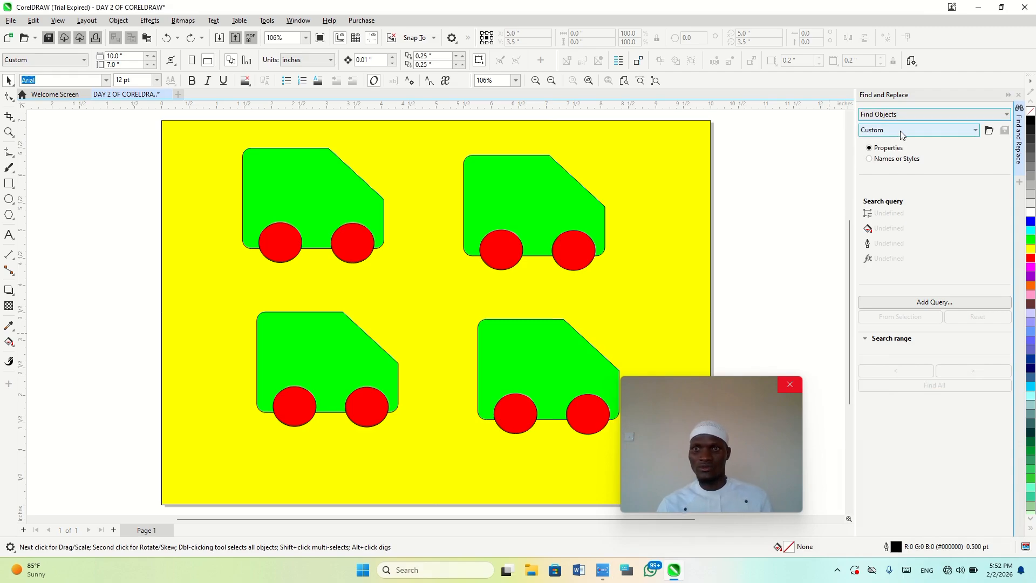
{"action": "left_click", "coordinate": [885, 159]}
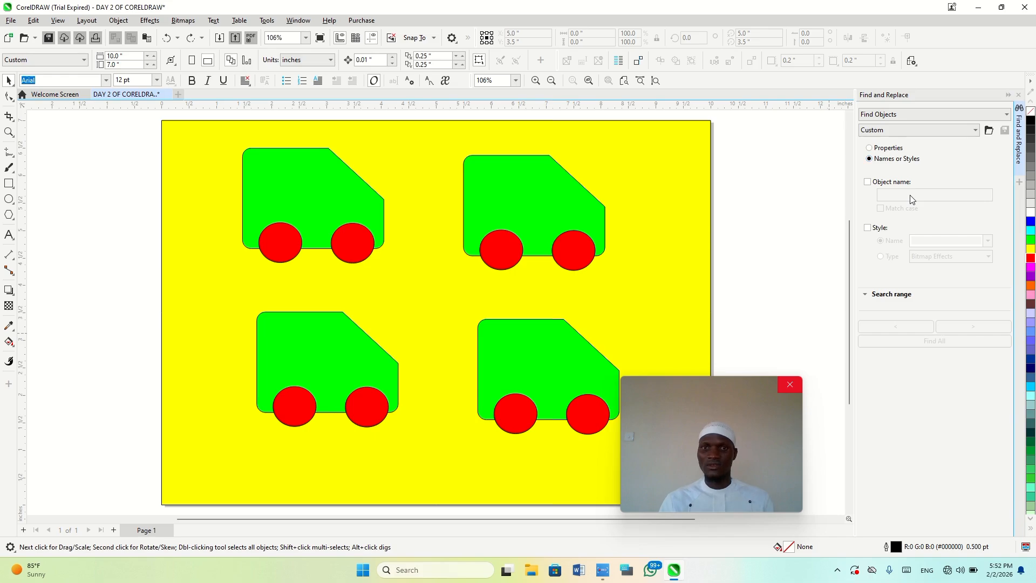
{"action": "left_click", "coordinate": [868, 182]}
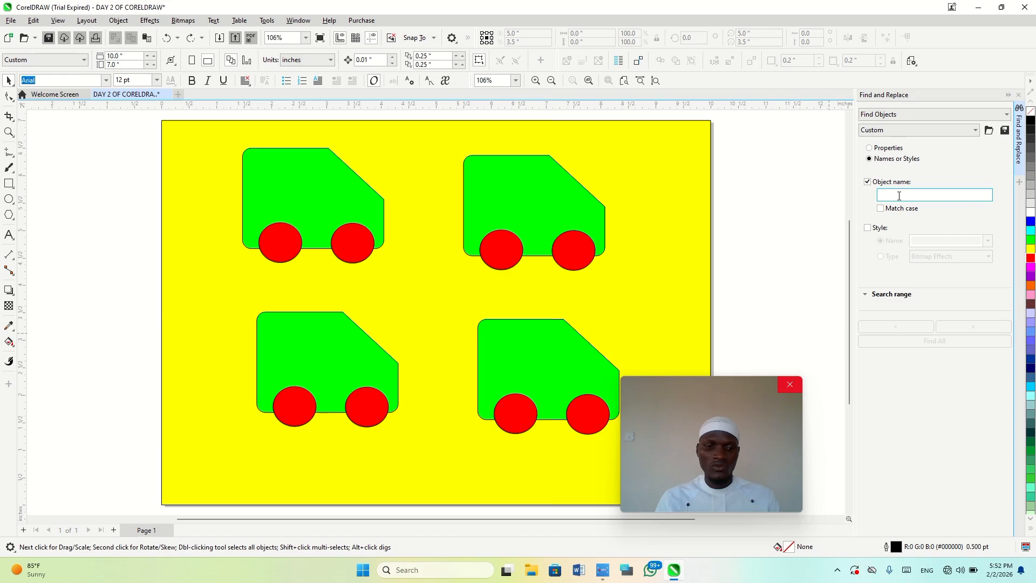
{"action": "type", "text": "RECTANGLE"}
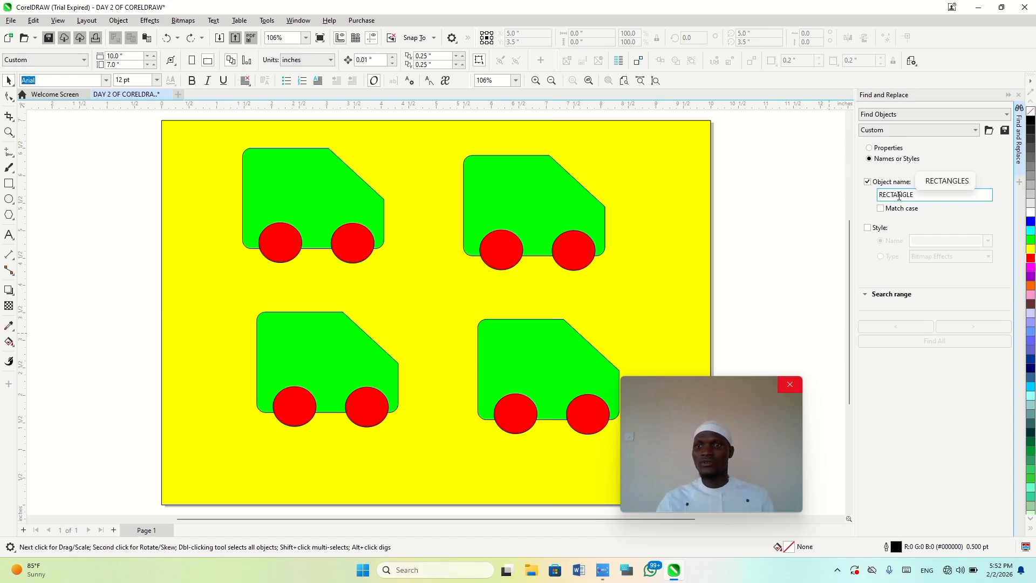
{"action": "left_click", "coordinate": [882, 210]}
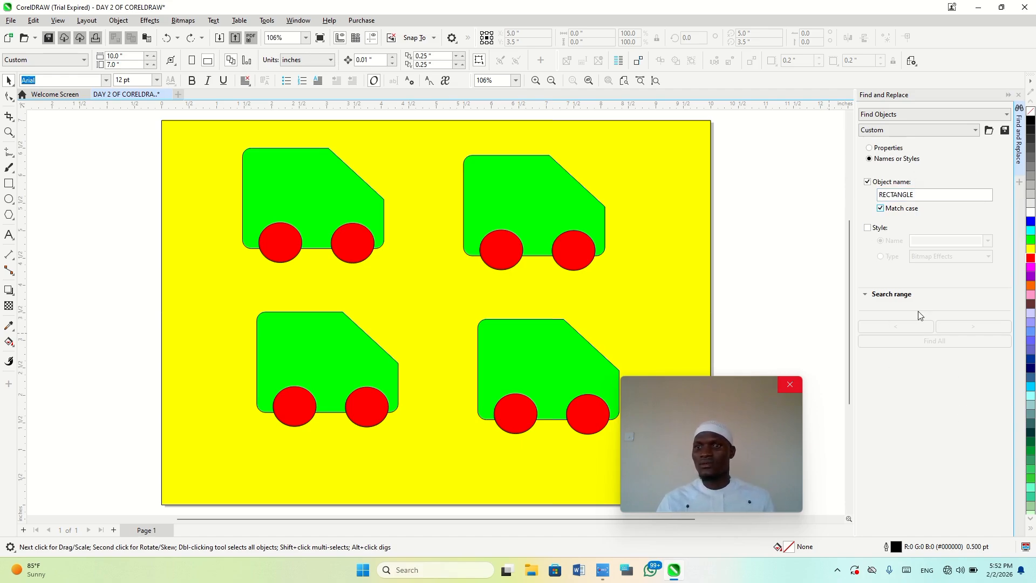
Enable the style criterion by name in the object search and show the search range options
{"action": "left_click", "coordinate": [868, 228]}
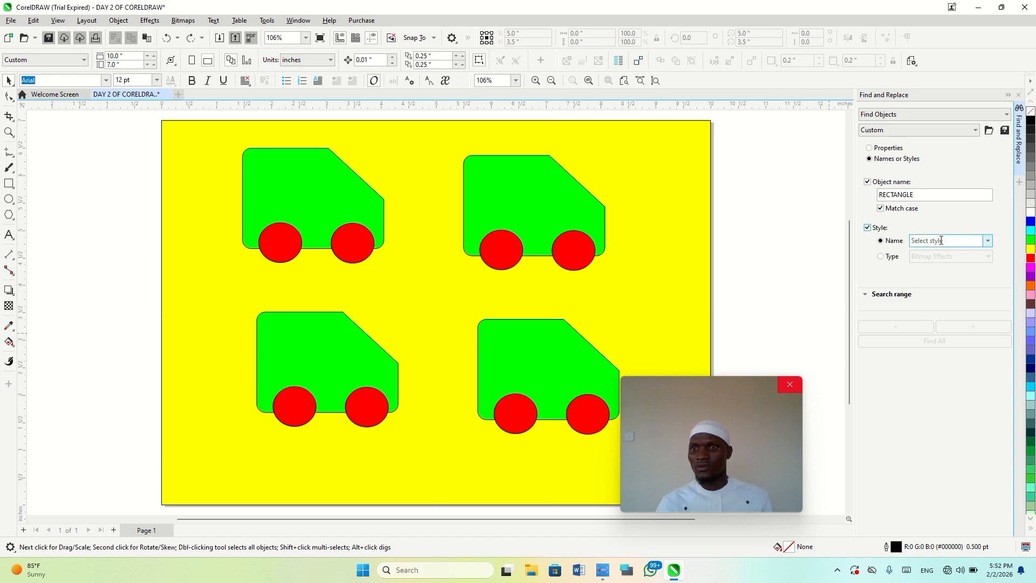
{"action": "left_click", "coordinate": [989, 242]}
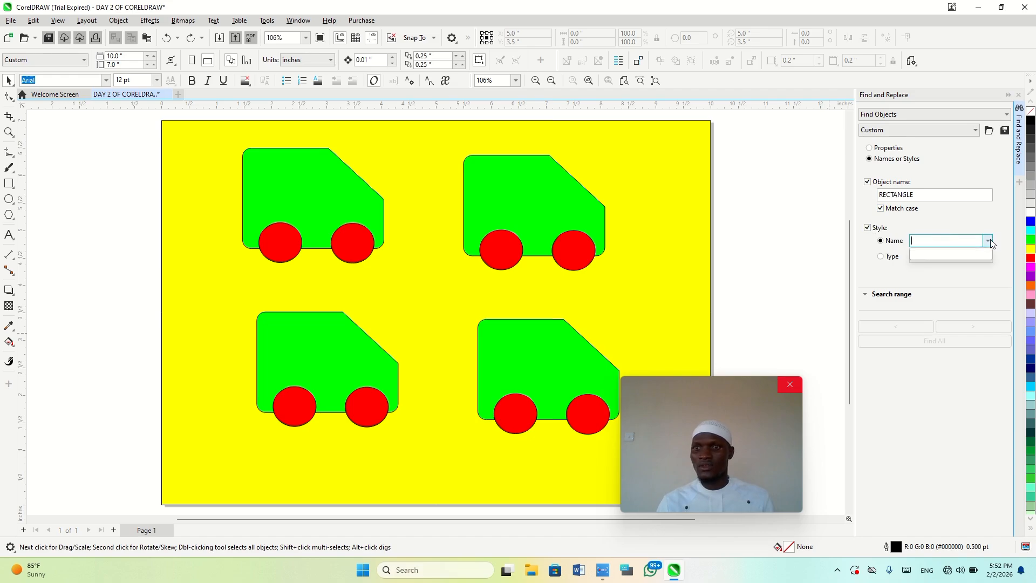
{"action": "left_click", "coordinate": [951, 288]}
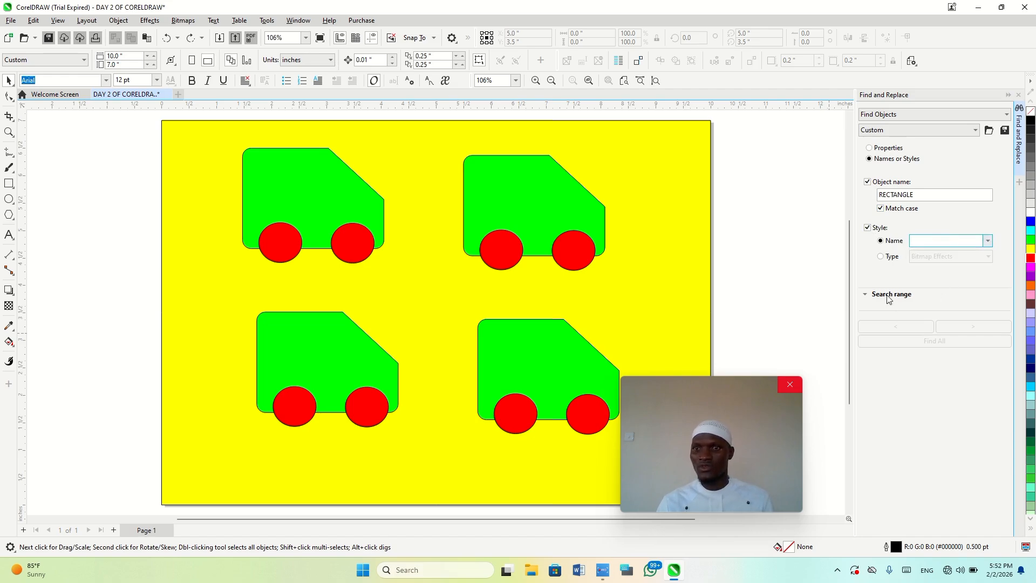
{"action": "left_click", "coordinate": [889, 295]}
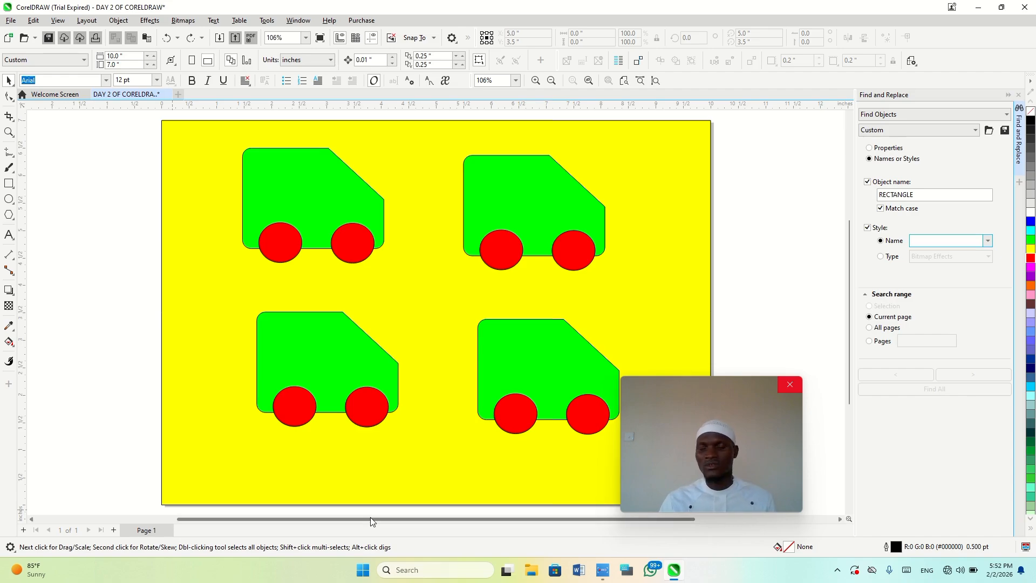
Open the dialog for saving the search query, cancel it without saving, and close Find and Replace
{"action": "left_click", "coordinate": [1004, 133]}
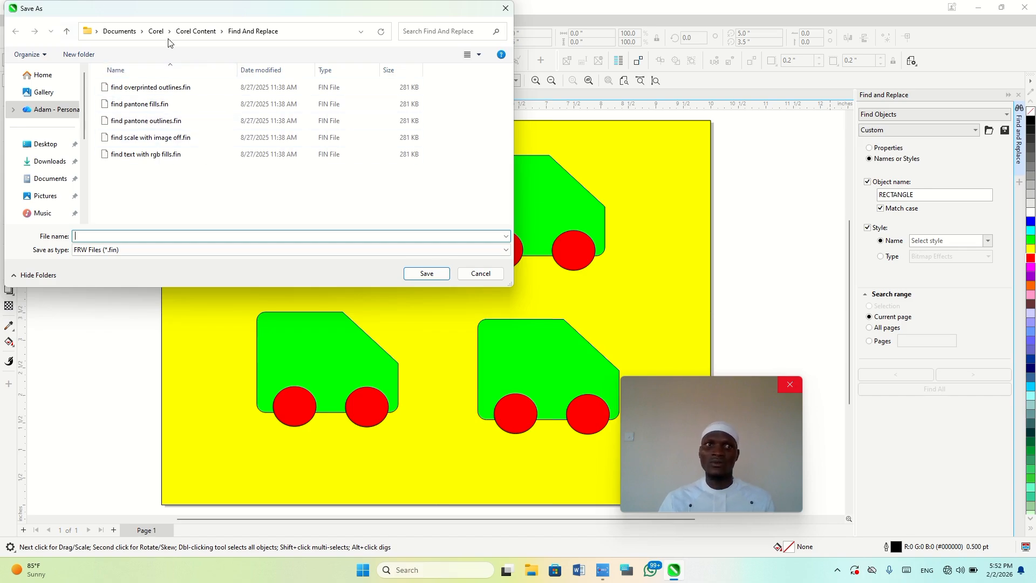
{"action": "left_click", "coordinate": [497, 276]}
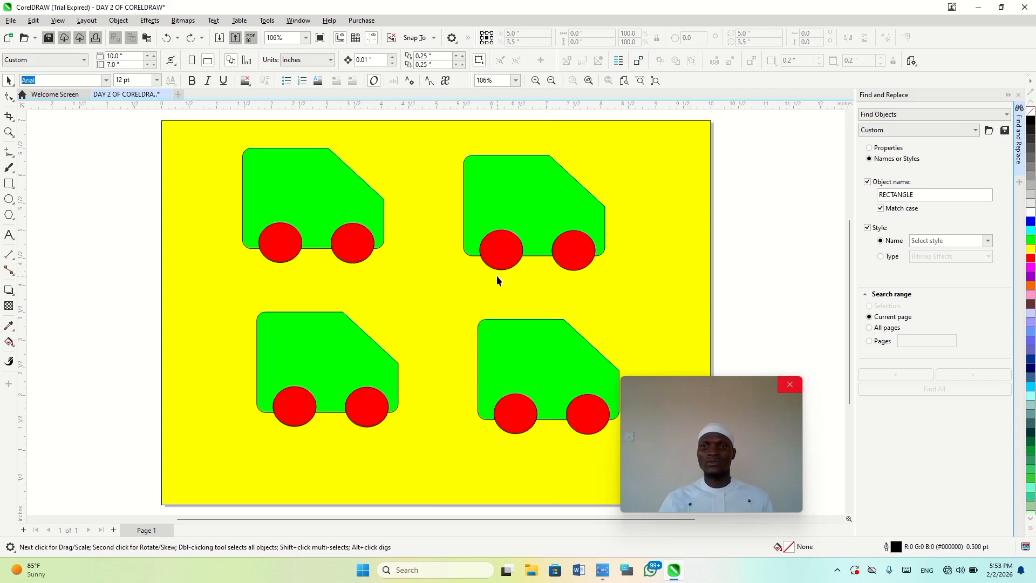
{"action": "left_click", "coordinate": [1017, 96]}
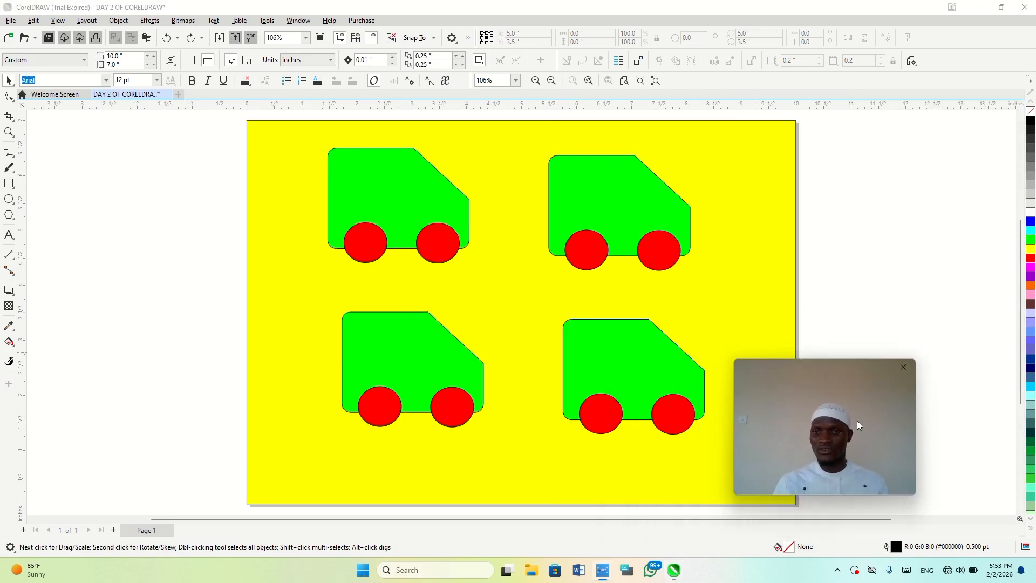
{"action": "left_click_drag", "start_coordinate": [857, 420], "coordinate": [949, 432]}
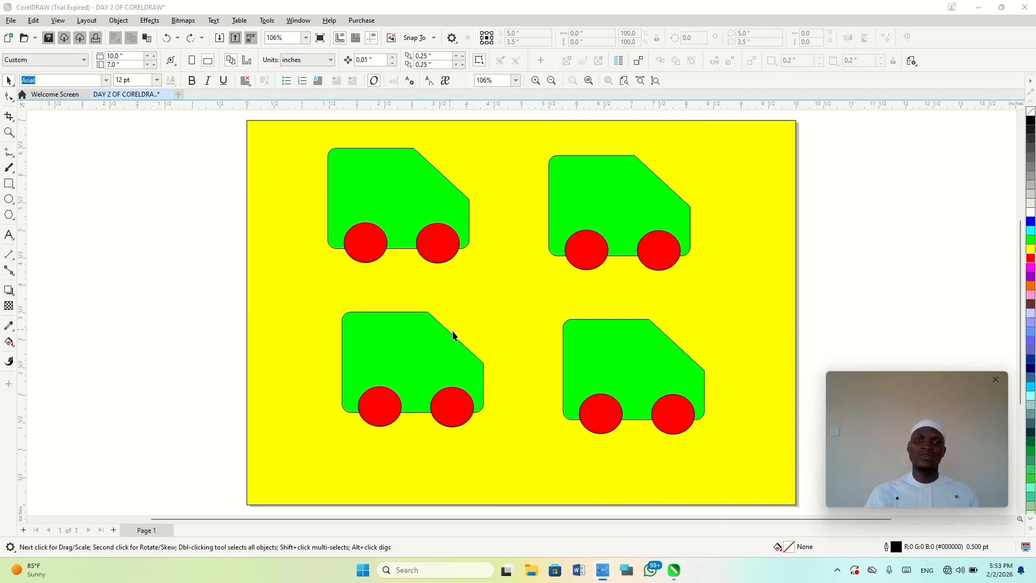
Move only the green body of the lower-left vehicle about 0.6 inch to the left, and undo the move
{"action": "left_click", "coordinate": [434, 350]}
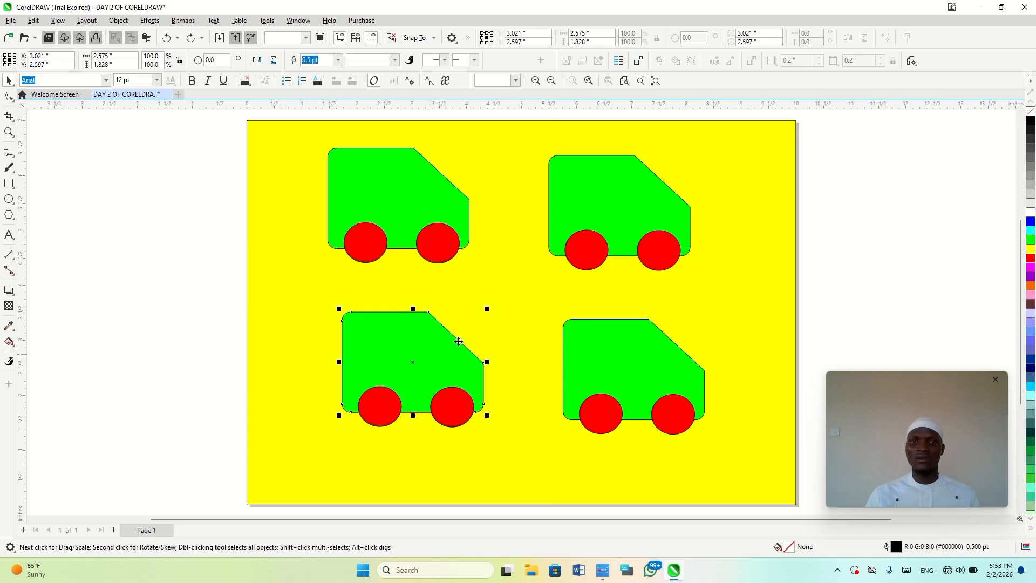
{"action": "left_click_drag", "start_coordinate": [459, 342], "coordinate": [427, 342]}
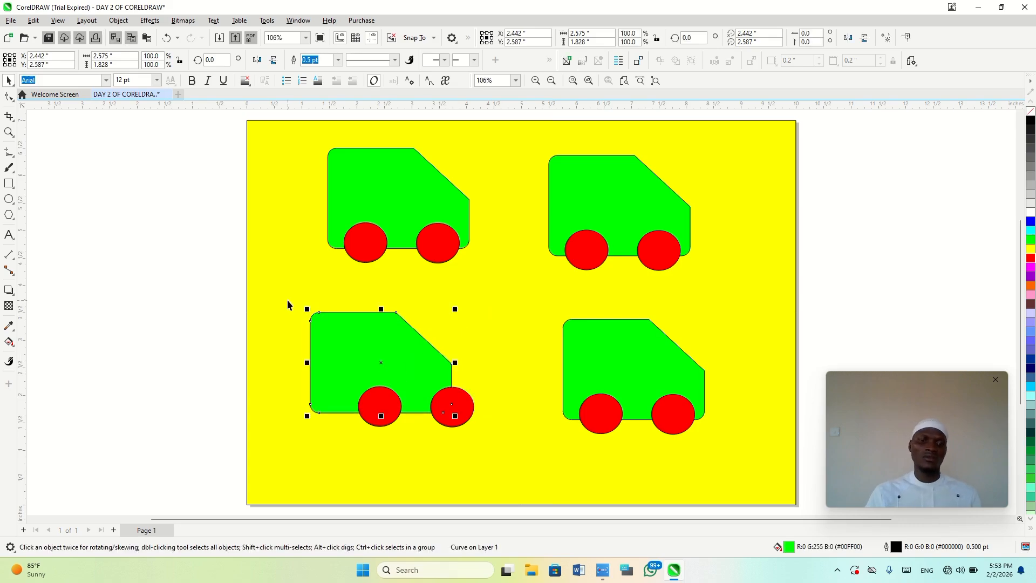
{"action": "key", "text": "ctrl+z"}
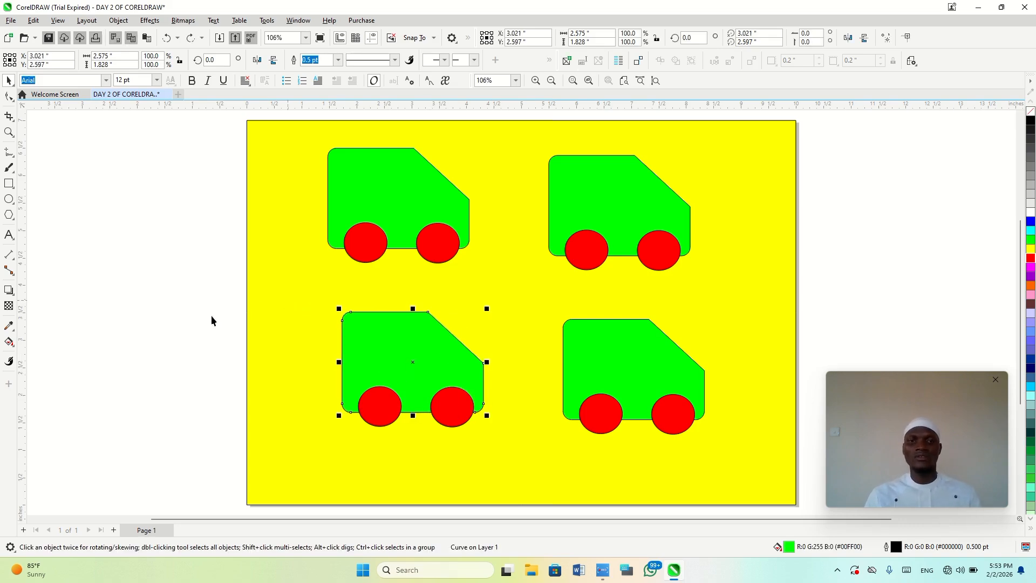
Group the lower-left vehicle's body and wheels, raise the group about 0.3 inch, and ungroup it again
{"action": "left_click_drag", "start_coordinate": [230, 444], "coordinate": [516, 288]}
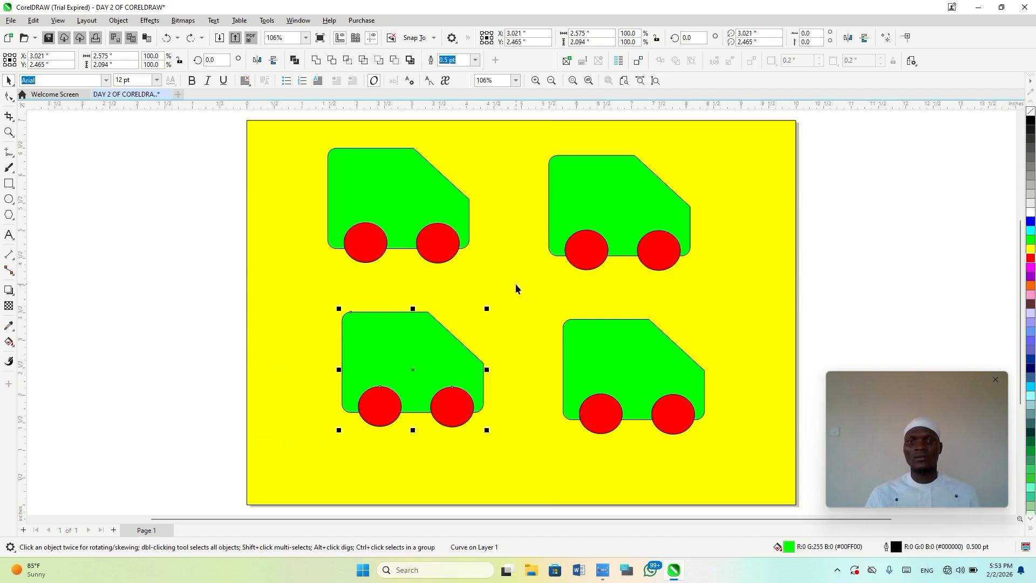
{"action": "key", "text": "ctrl+g"}
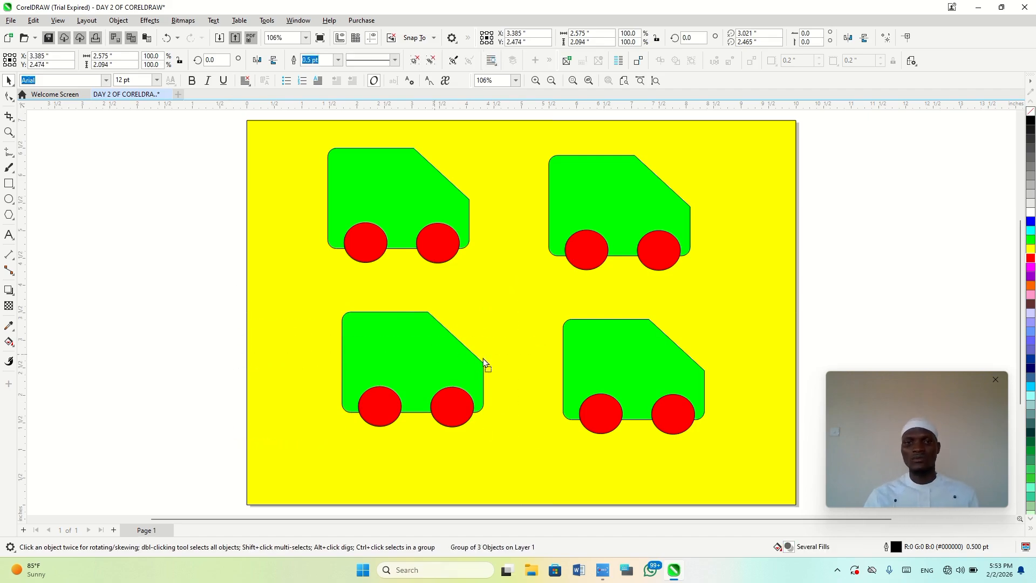
{"action": "left_click_drag", "start_coordinate": [454, 384], "coordinate": [426, 340]}
{"action": "key", "text": "ctrl+u"}
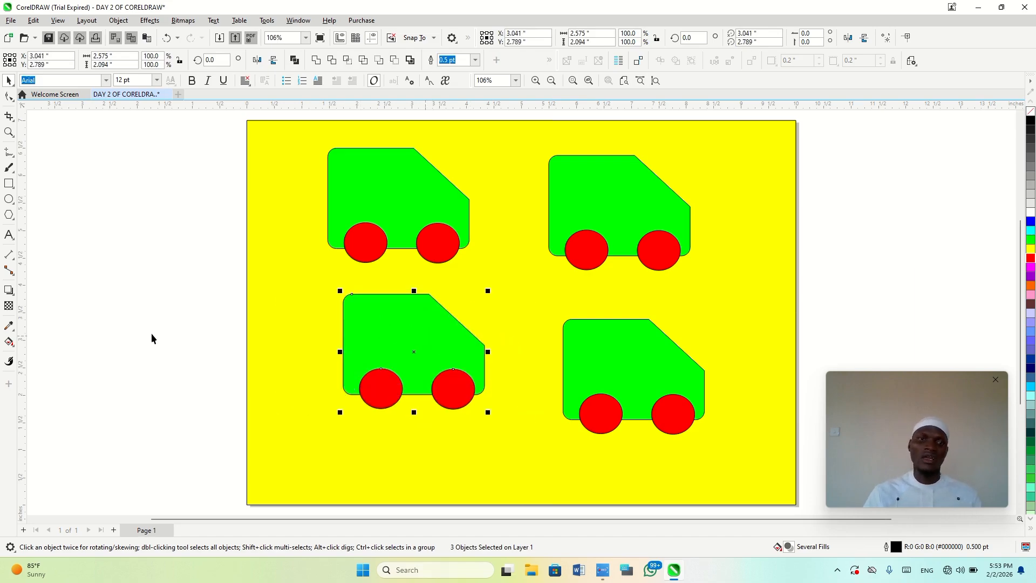
{"action": "left_click", "coordinate": [149, 337]}
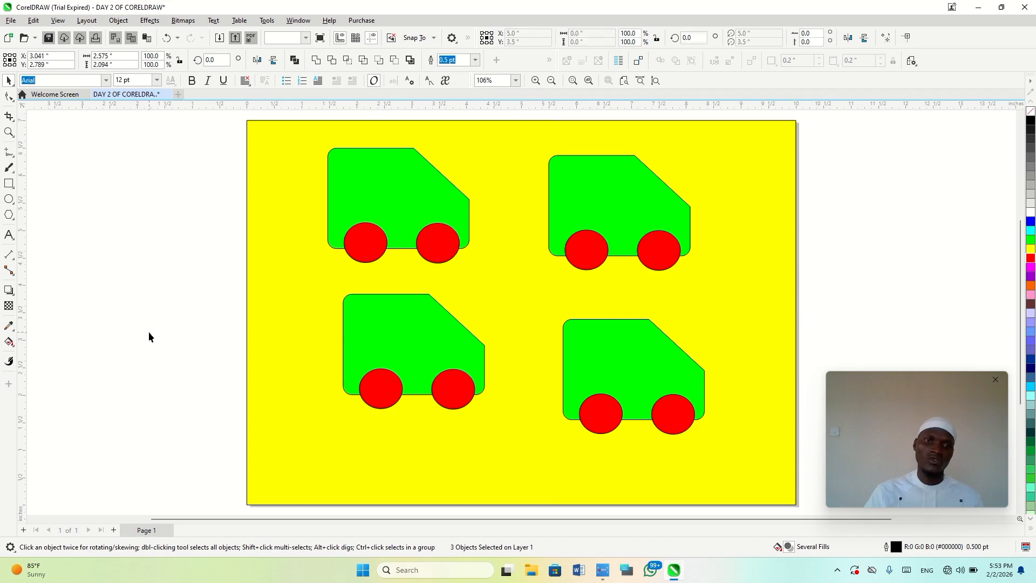
Move only the right wheel of the lower-left vehicle out to the left of its body, and undo the move
{"action": "left_click", "coordinate": [459, 380]}
{"action": "left_click_drag", "start_coordinate": [459, 386], "coordinate": [303, 370]}
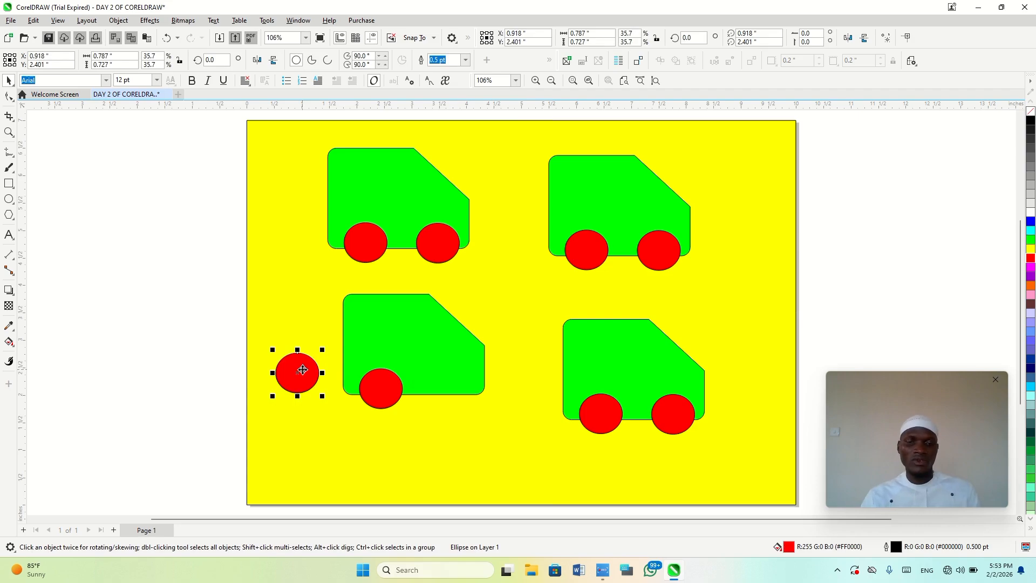
{"action": "key", "text": "ctrl+z"}
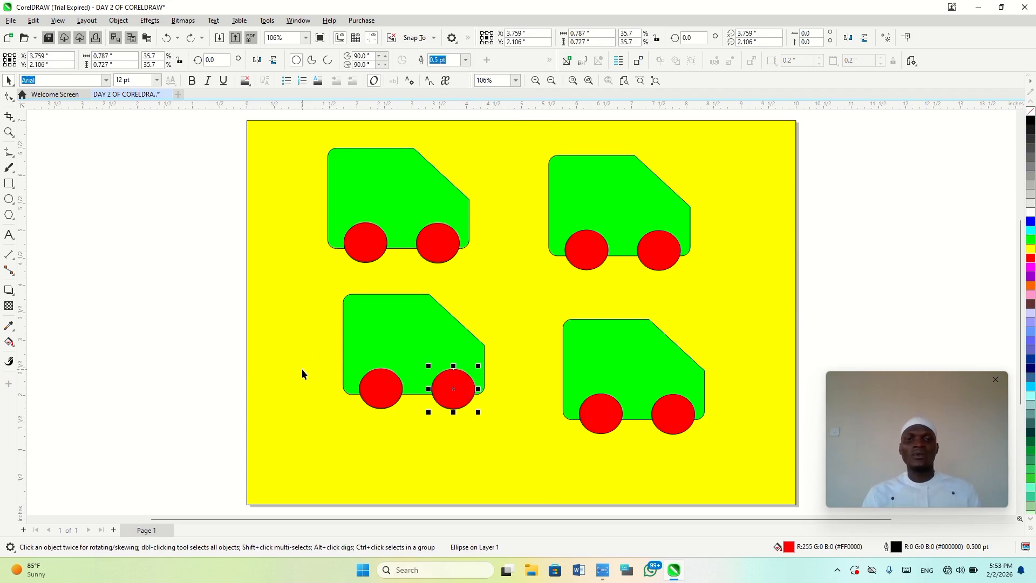
Group the lower-left vehicle's three parts and place the group directly below the upper-left vehicle
{"action": "left_click_drag", "start_coordinate": [188, 436], "coordinate": [513, 290]}
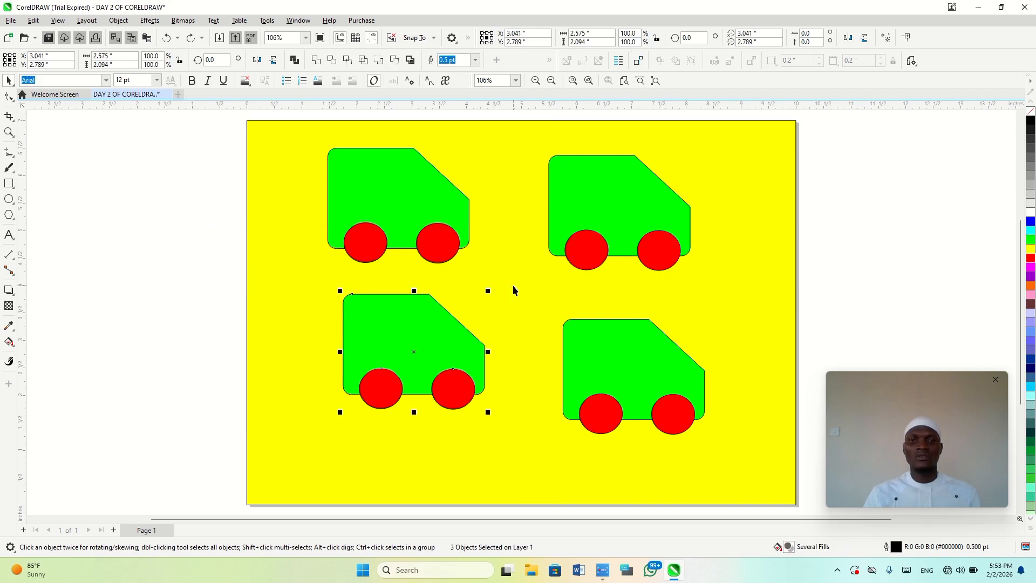
{"action": "key", "text": "ctrl+g"}
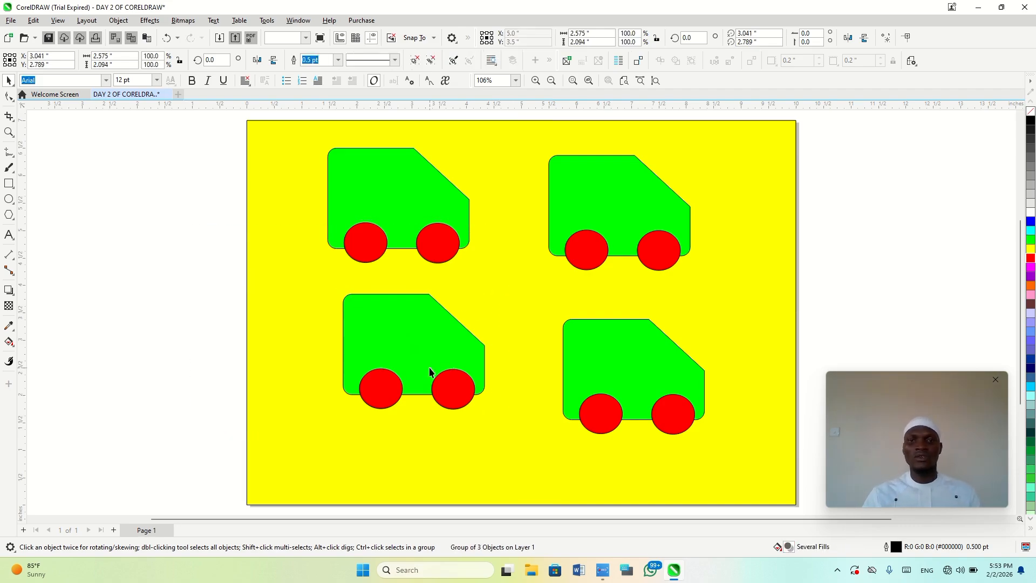
{"action": "left_click_drag", "start_coordinate": [430, 368], "coordinate": [415, 390]}
Group the lower-right vehicle's three parts, move the group about 0.5 inch right as a test, and undo that move
{"action": "left_click", "coordinate": [613, 361]}
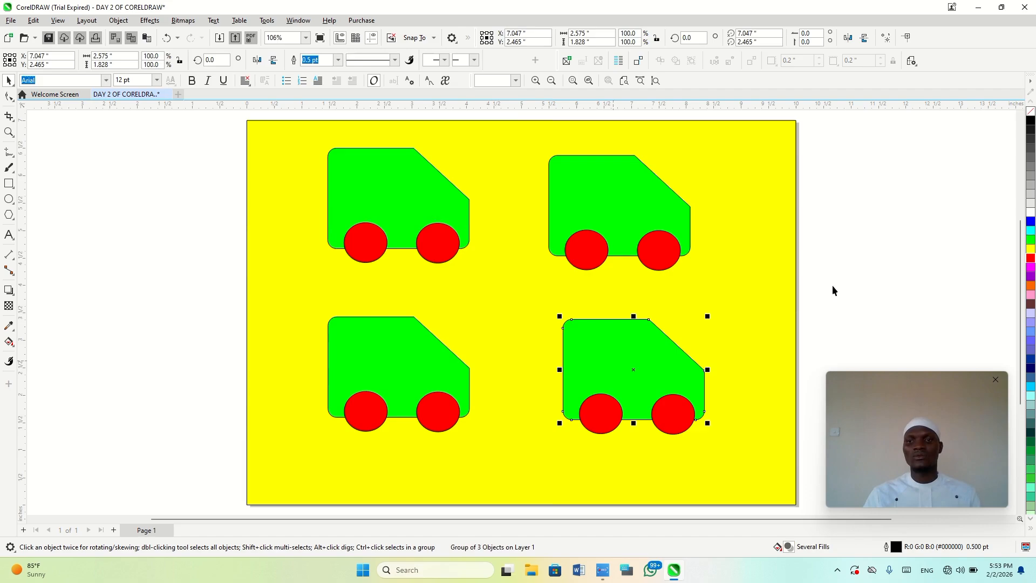
{"action": "left_click_drag", "start_coordinate": [832, 285], "coordinate": [539, 474]}
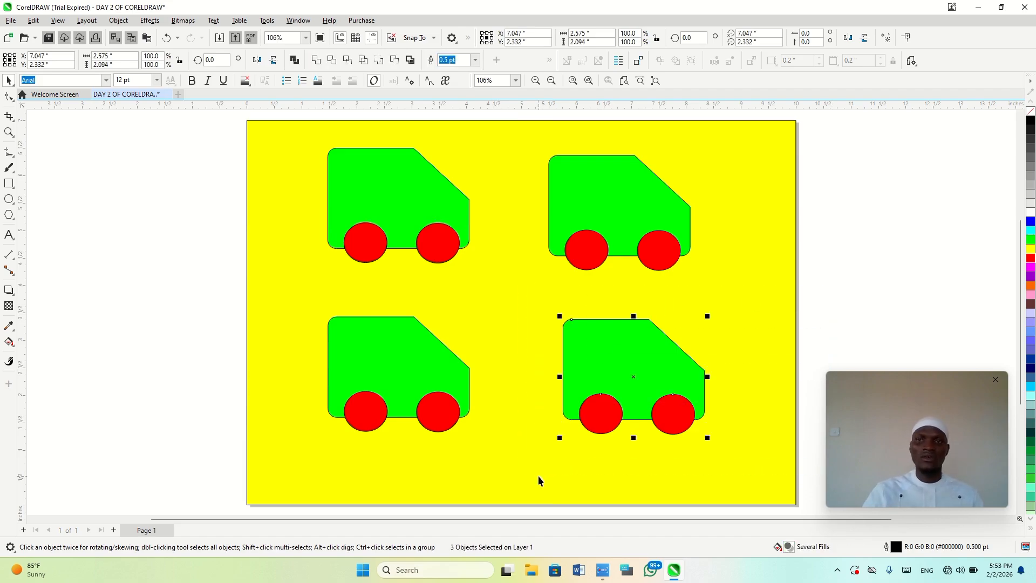
{"action": "key", "text": "ctrl+g"}
{"action": "left_click_drag", "start_coordinate": [621, 381], "coordinate": [649, 374]}
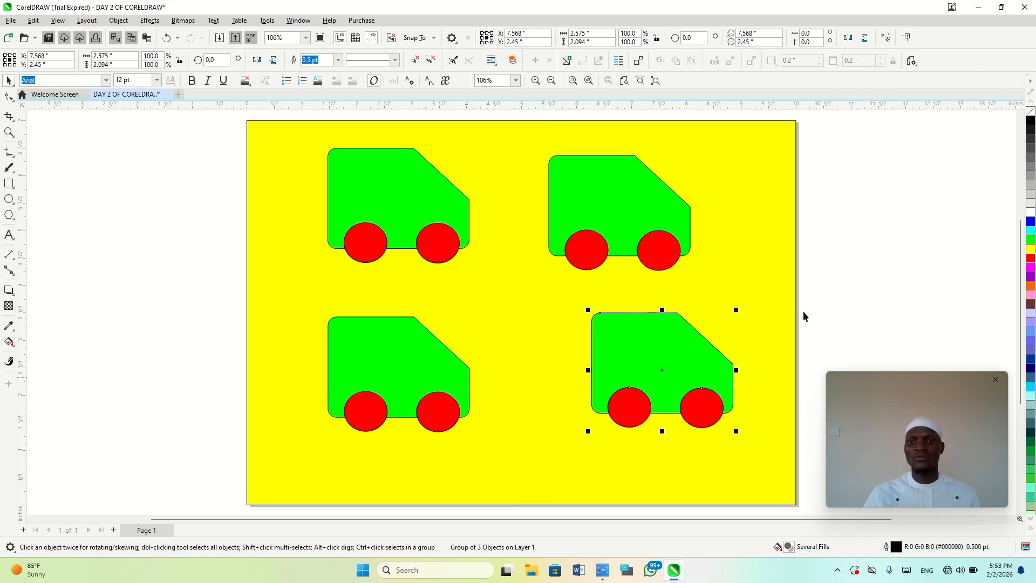
{"action": "key", "text": "ctrl+z"}
{"action": "left_click", "coordinate": [850, 199]}
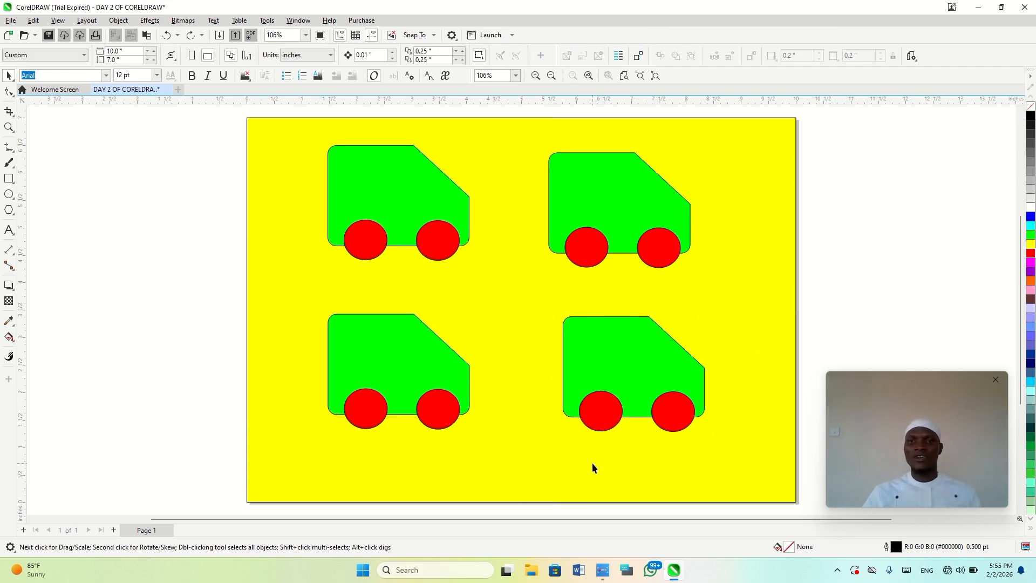
Move the lower-left vehicle to about X 3.02, Y 2.19 inches and group all four vehicles together
{"action": "left_click", "coordinate": [629, 395]}
{"action": "left_click_drag", "start_coordinate": [462, 392], "coordinate": [477, 403]}
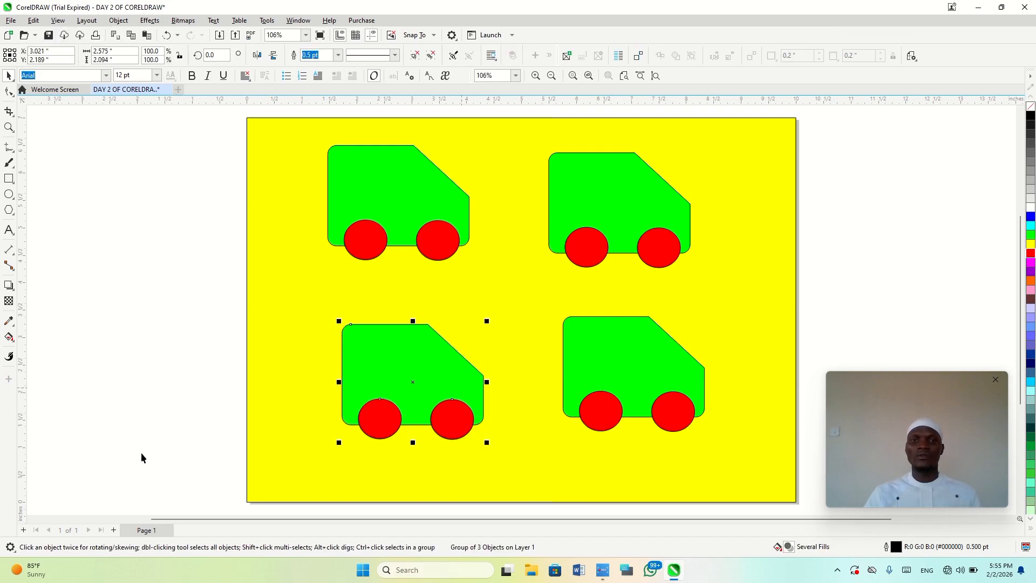
{"action": "left_click_drag", "start_coordinate": [151, 478], "coordinate": [771, 130]}
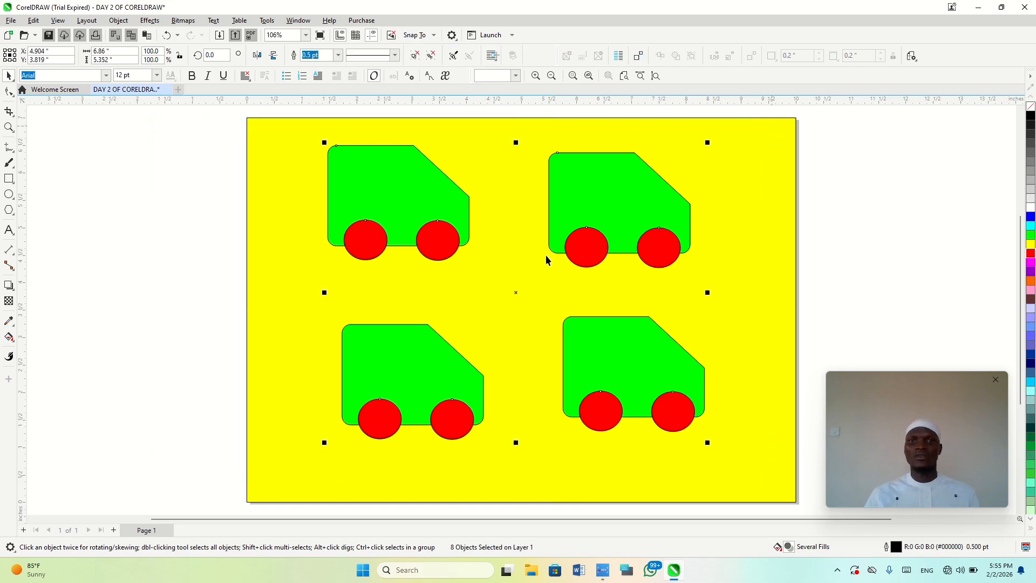
{"action": "key", "text": "ctrl+g"}
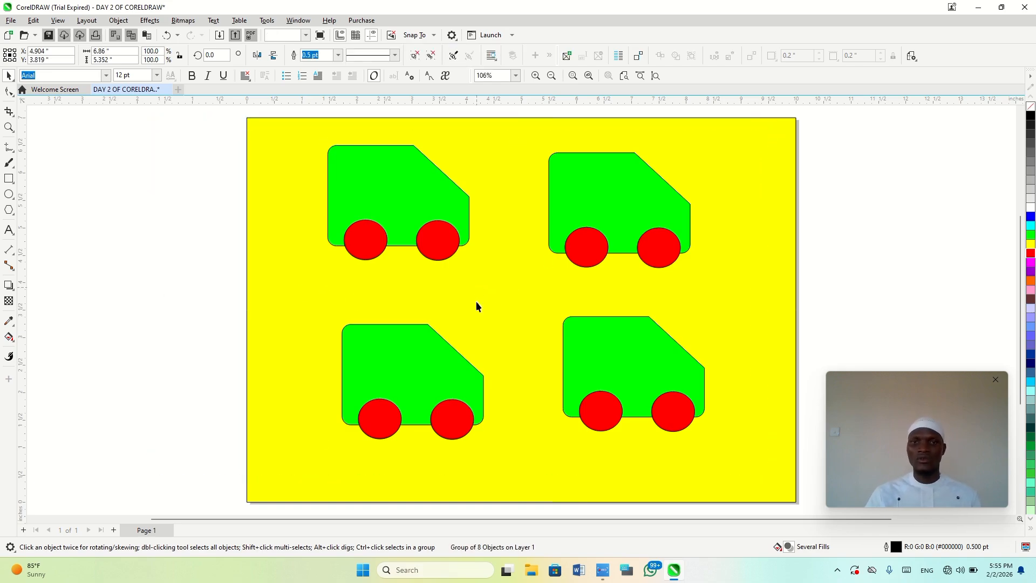
Move the combined group off-centre to about X 5.73, Y 4.0 inches, and center it on the page
{"action": "mouse_move", "coordinate": [399, 376]}
{"action": "left_mouse_down"}
{"action": "mouse_move", "coordinate": [381, 360]}
{"action": "mouse_move", "coordinate": [403, 371]}
{"action": "left_mouse_up"}
{"action": "left_click", "coordinate": [170, 366]}
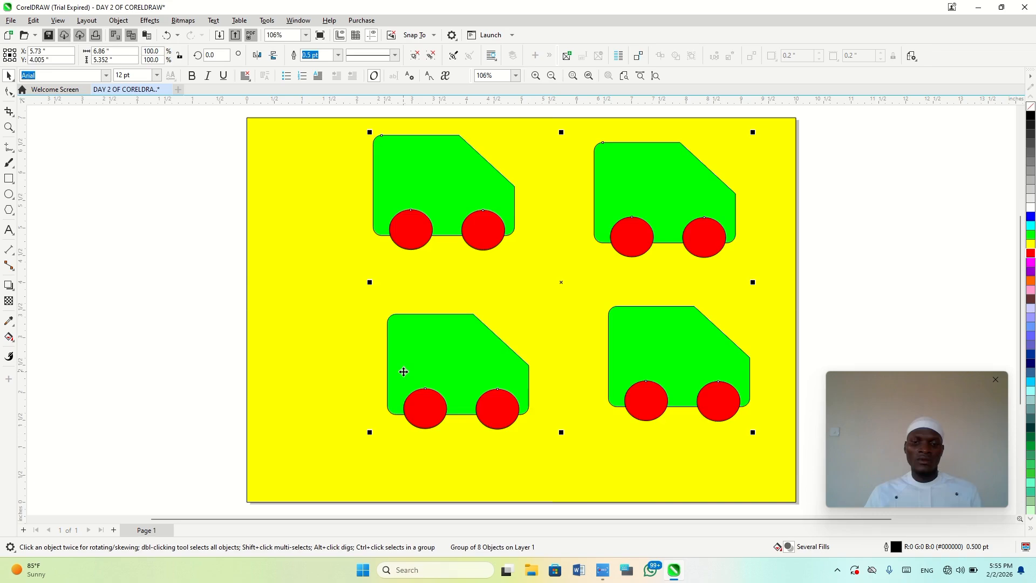
{"action": "key", "text": "p"}
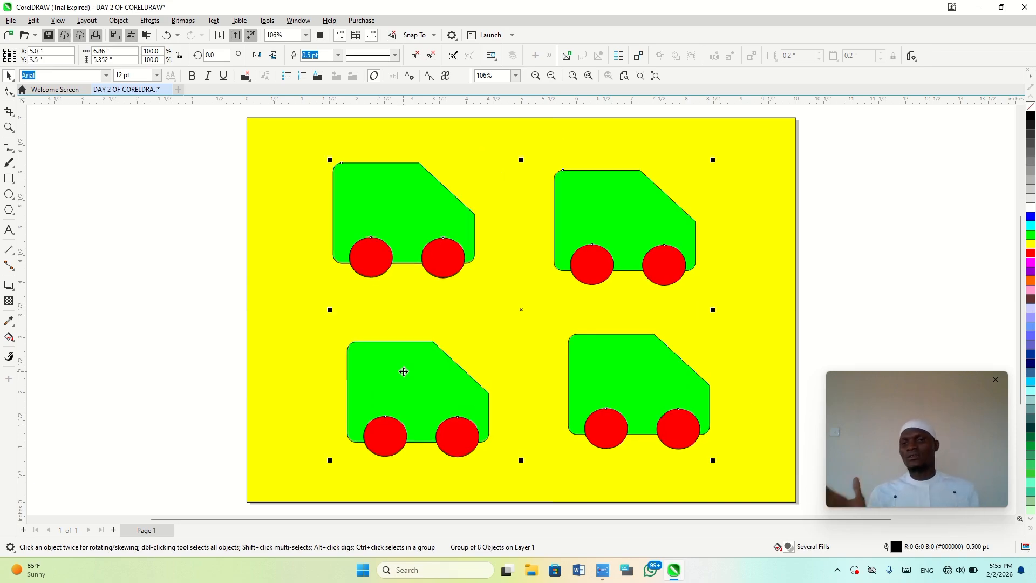
{"action": "left_click", "coordinate": [156, 335]}
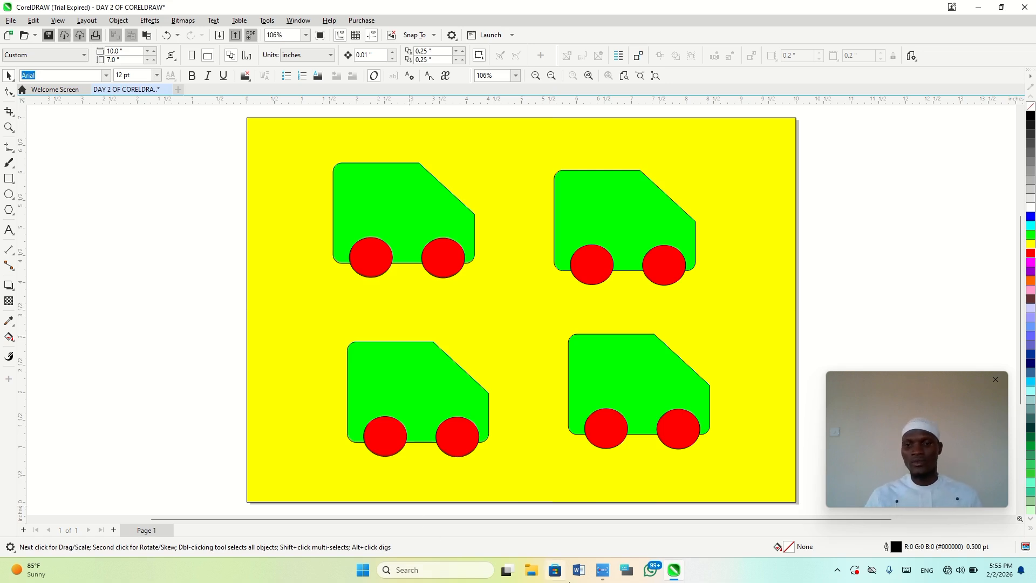
{"action": "mouse_move", "coordinate": [597, 576]}
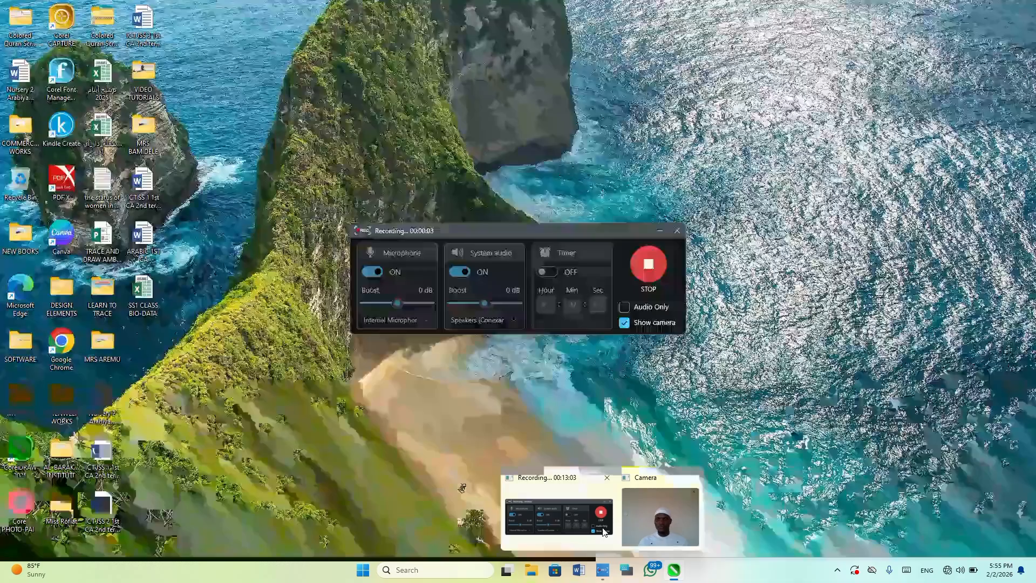